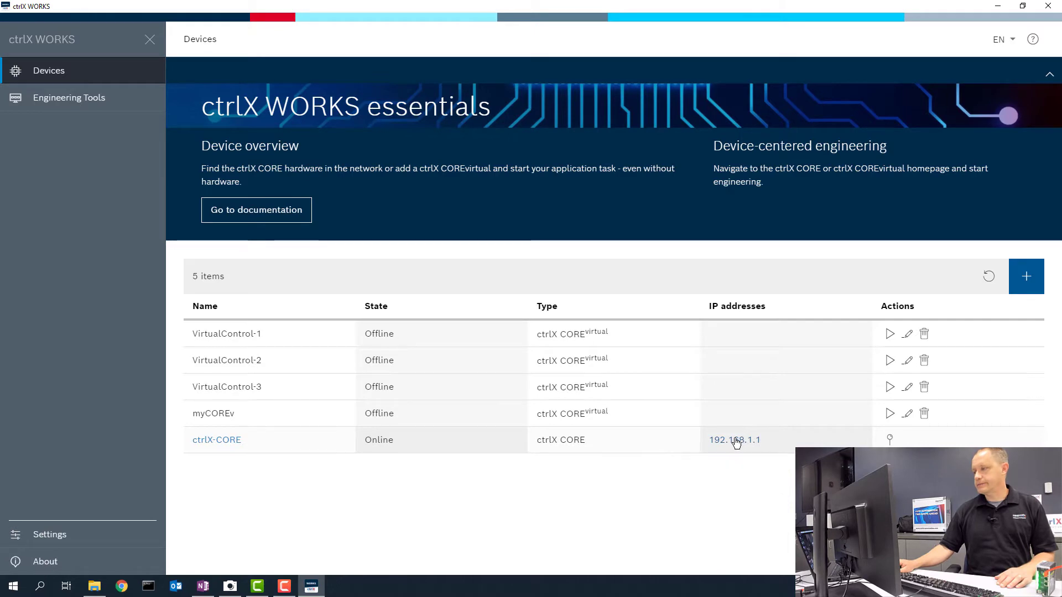
# Open the ctrlX-CORE device at 192.168.1.1 in Chrome from the Devices list
pyautogui.click(736, 441)
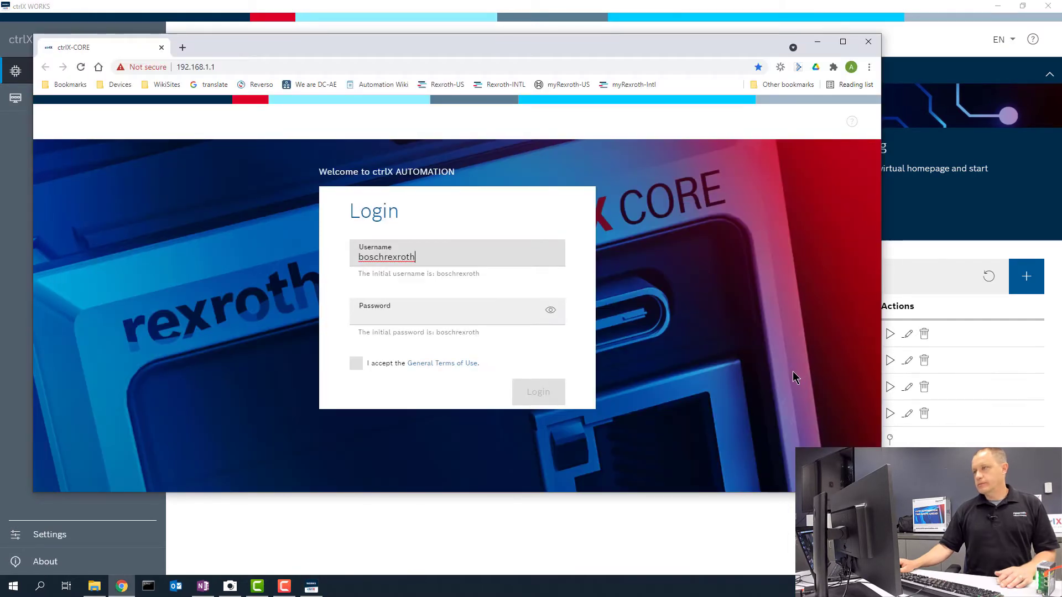
# Maximize Chrome and log in with the initial password, accepting the general terms of use
pyautogui.click(842, 42)
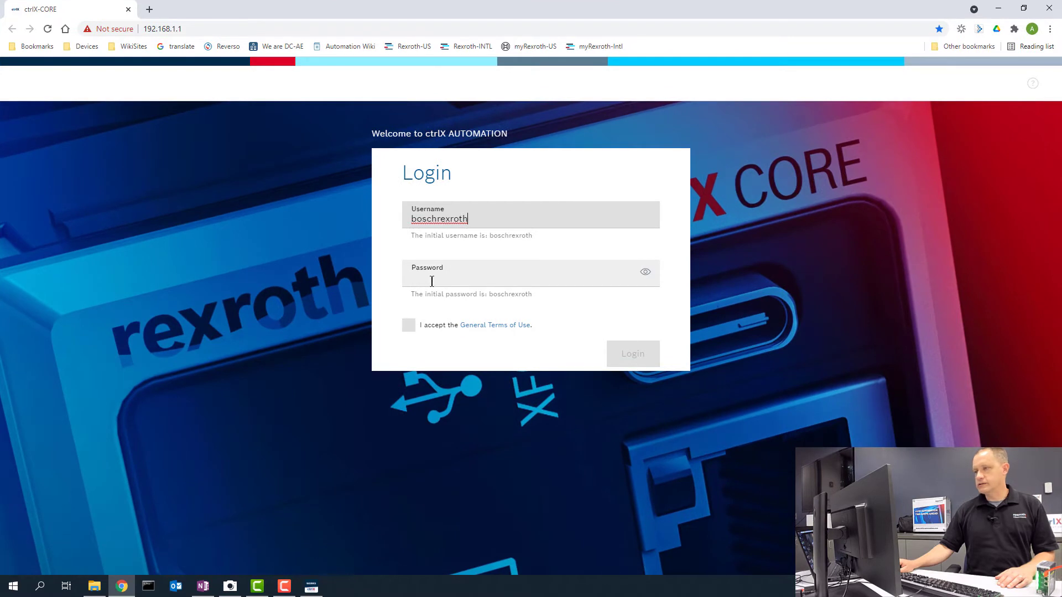
pyautogui.click(432, 281)
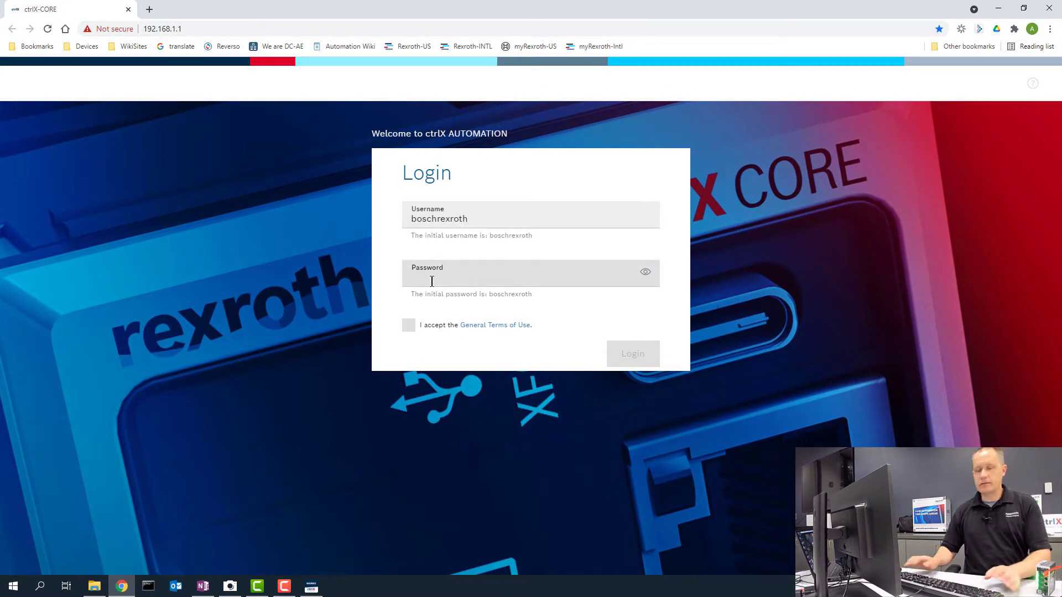
pyautogui.write('b')
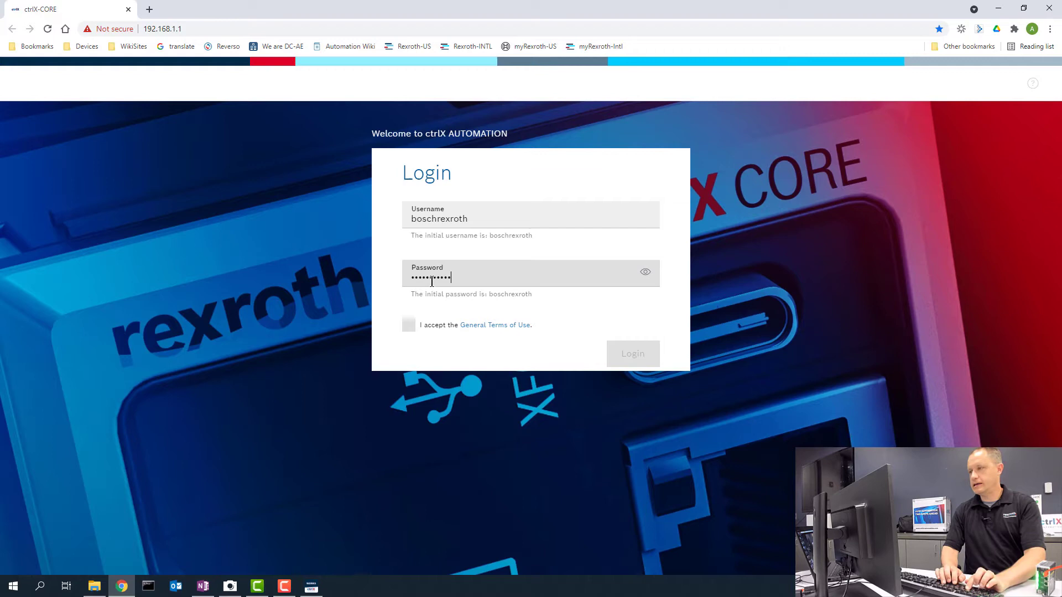
pyautogui.click(408, 326)
pyautogui.click(643, 363)
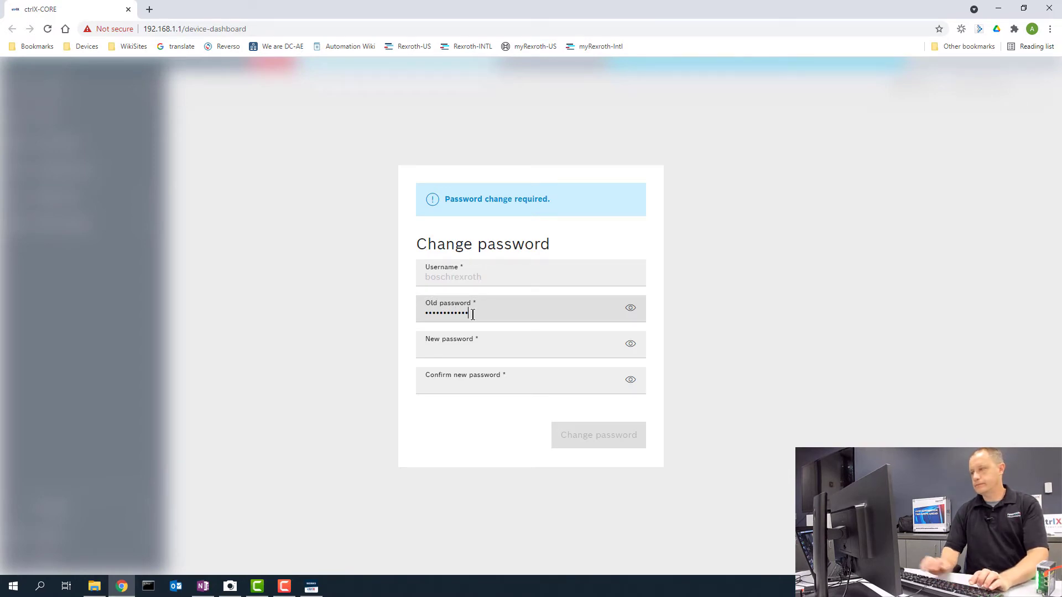
# Replace the default password with a new password, entered and confirmed
pyautogui.click(468, 351)
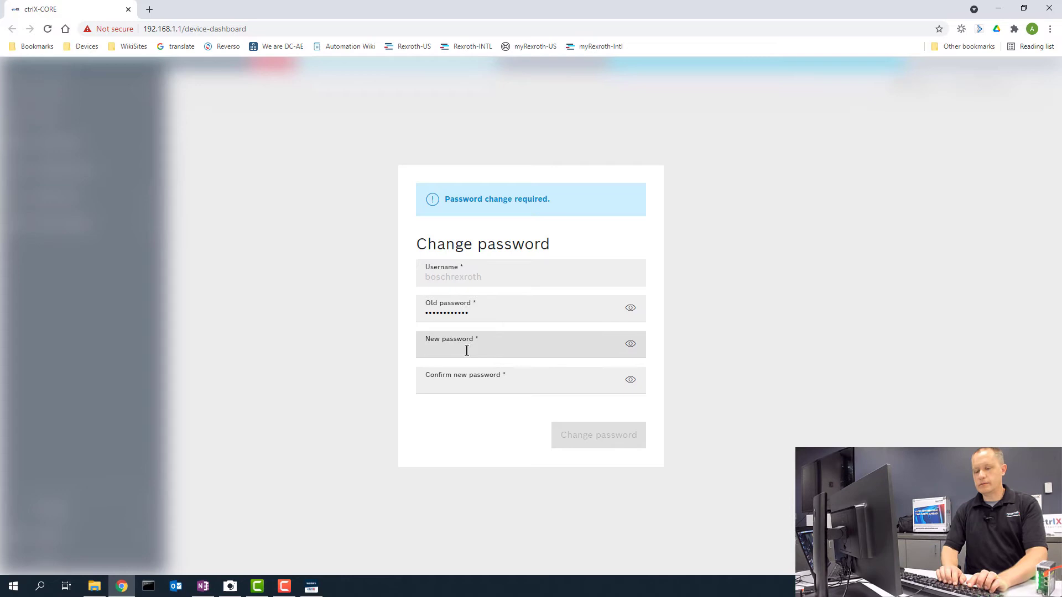
pyautogui.write('••••••••••')
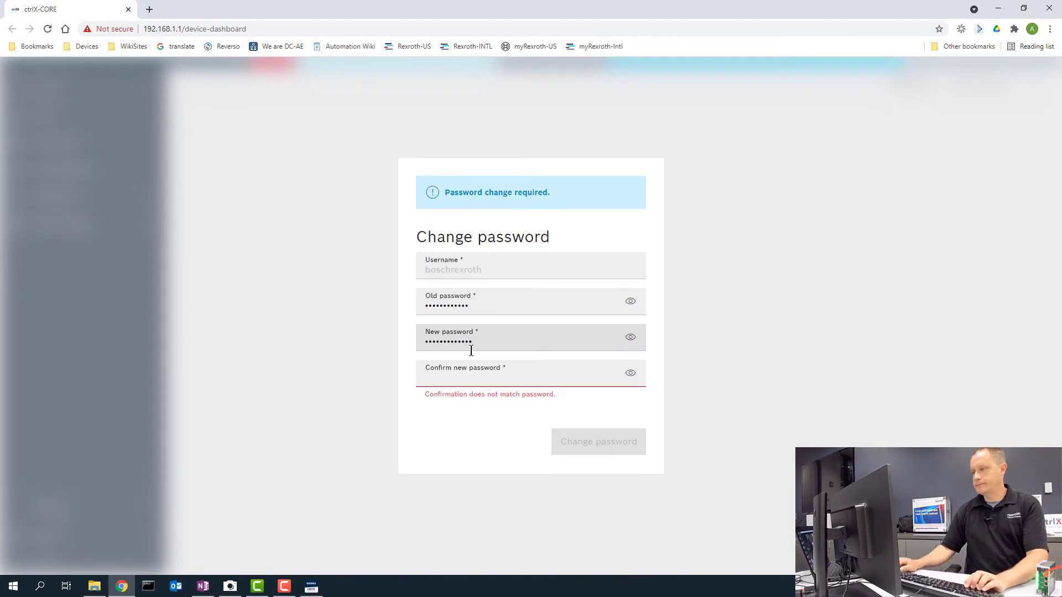
pyautogui.click(458, 376)
pyautogui.write('•••••••••••••')
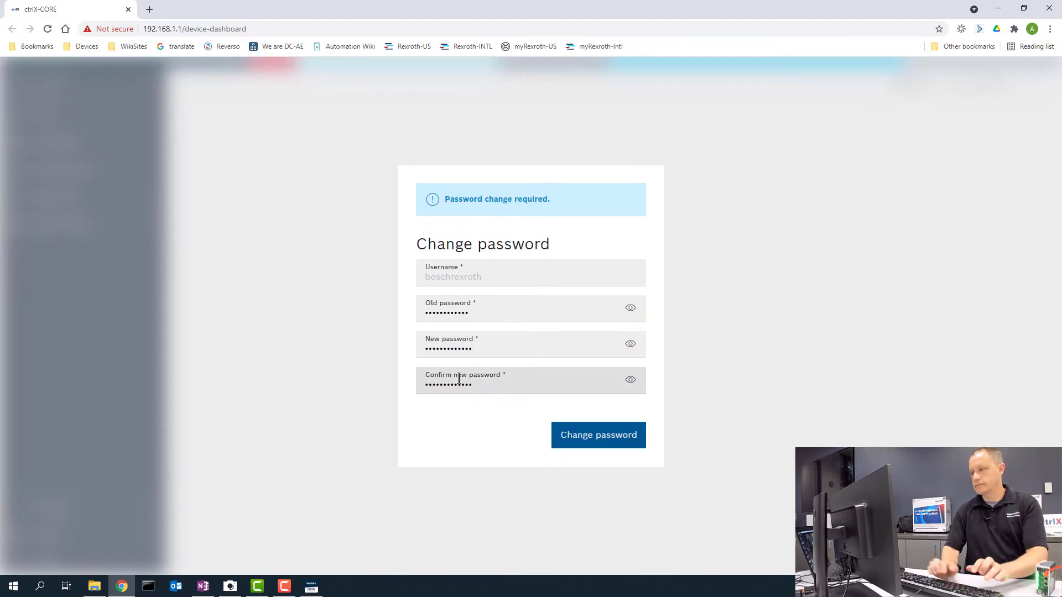
pyautogui.click(562, 431)
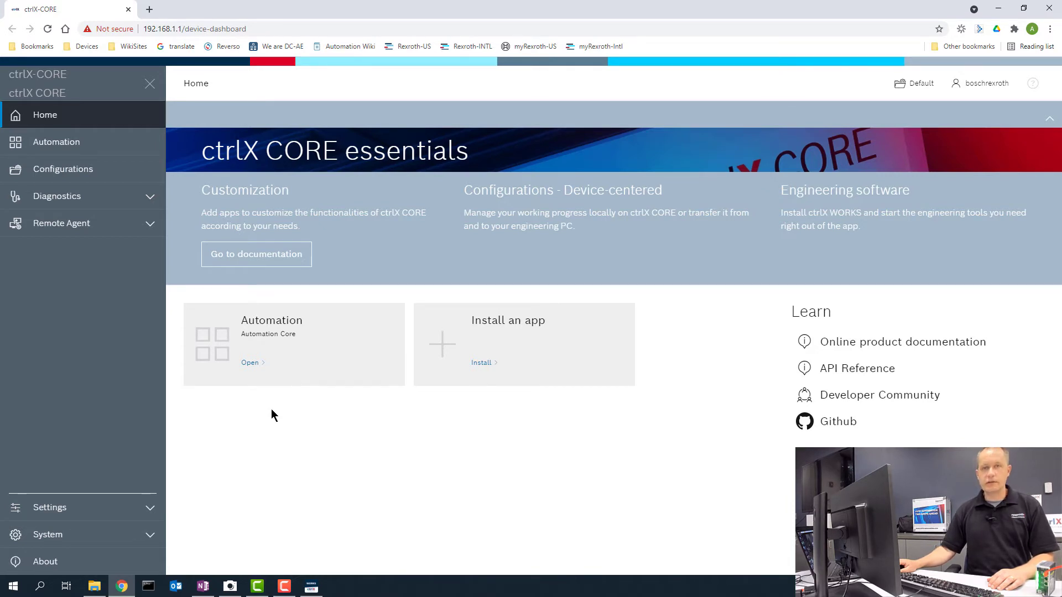
# Go to Settings > Users & Permissions > Users
pyautogui.click(150, 507)
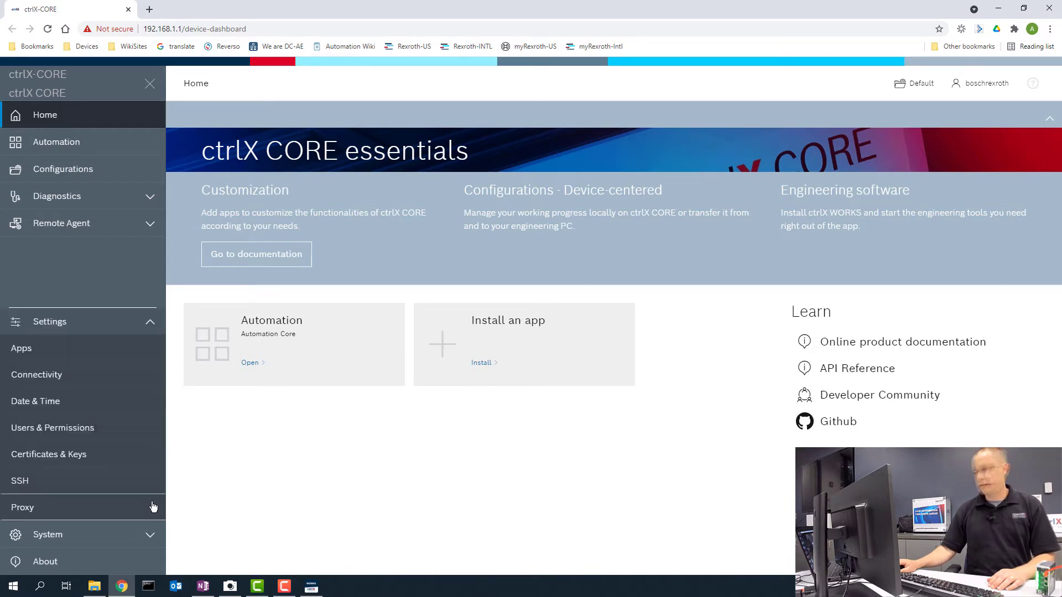
pyautogui.click(58, 431)
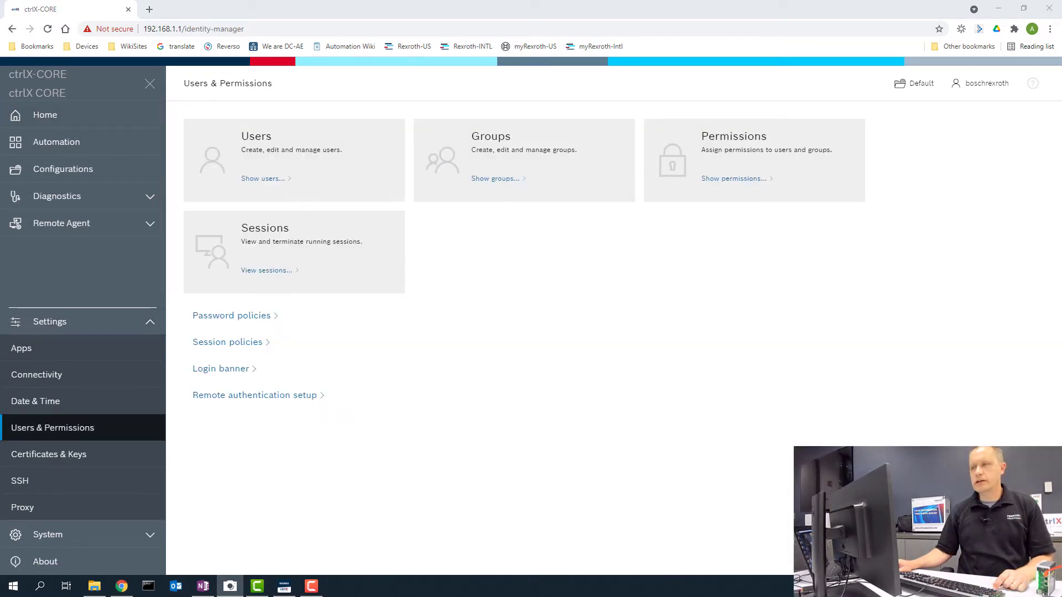
pyautogui.click(265, 166)
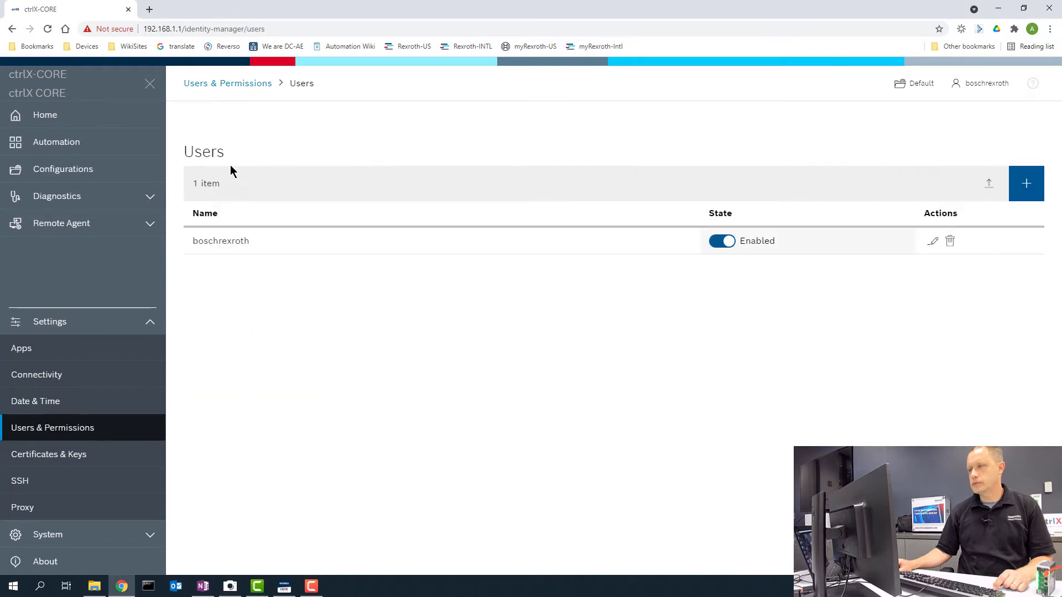
# Add user 'rexrothuser1', entering its password twice
pyautogui.click(1025, 188)
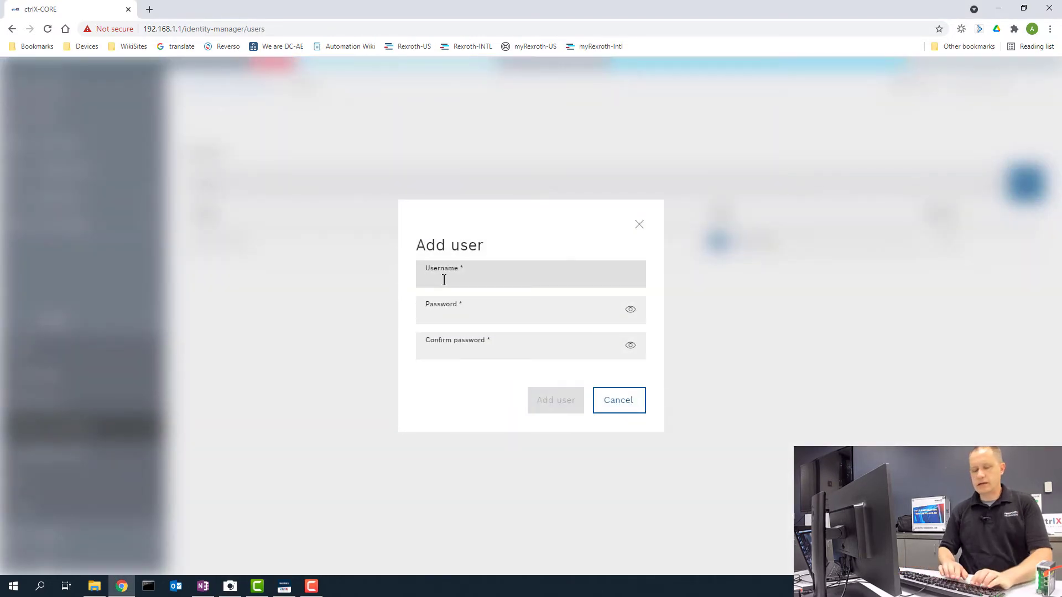
pyautogui.write('rexrothuser1')
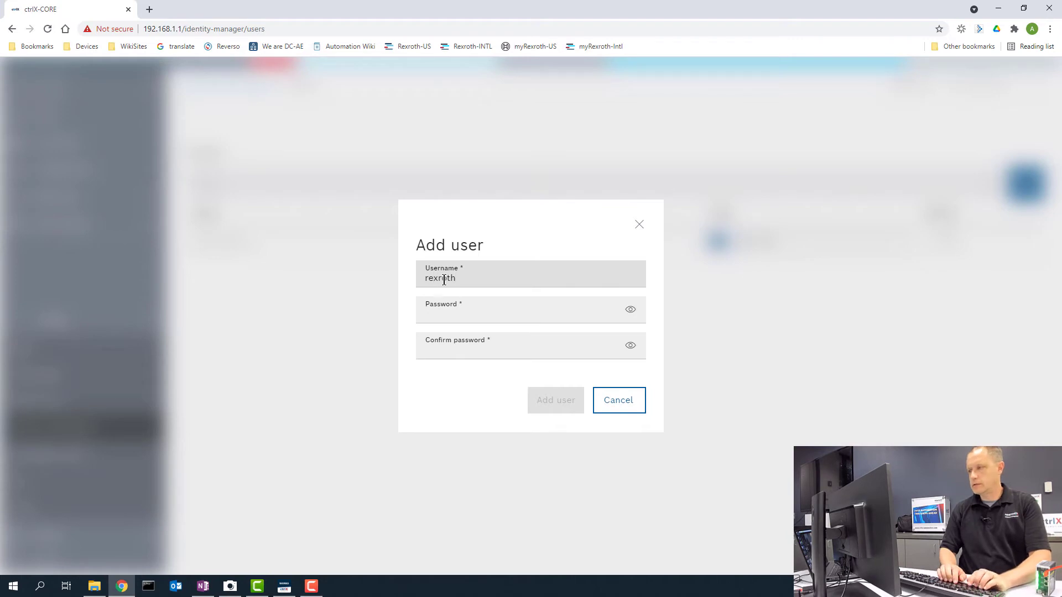
pyautogui.click(431, 309)
pyautogui.write('R')
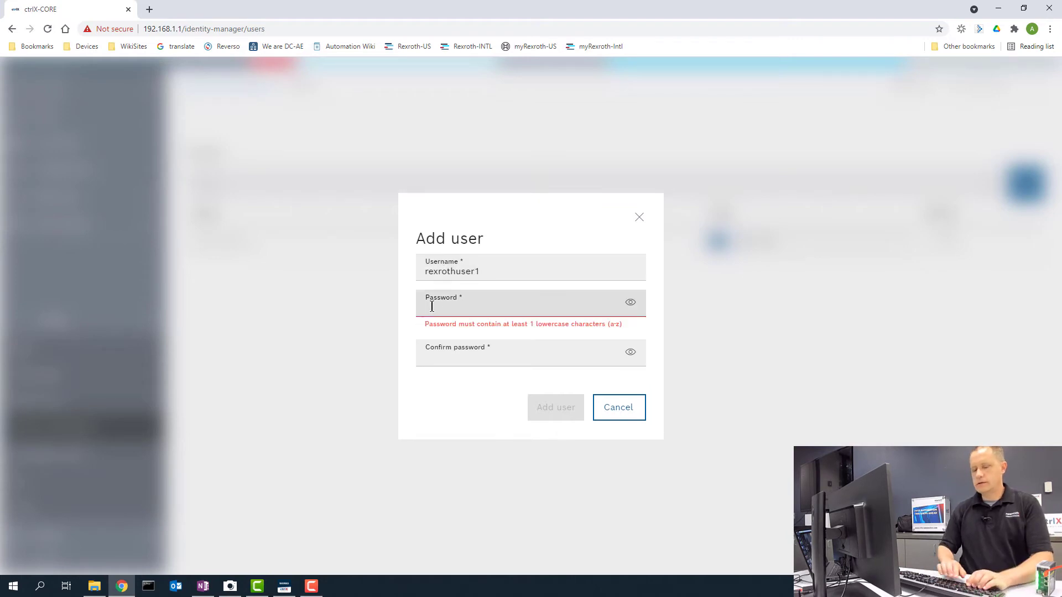
pyautogui.write('************')
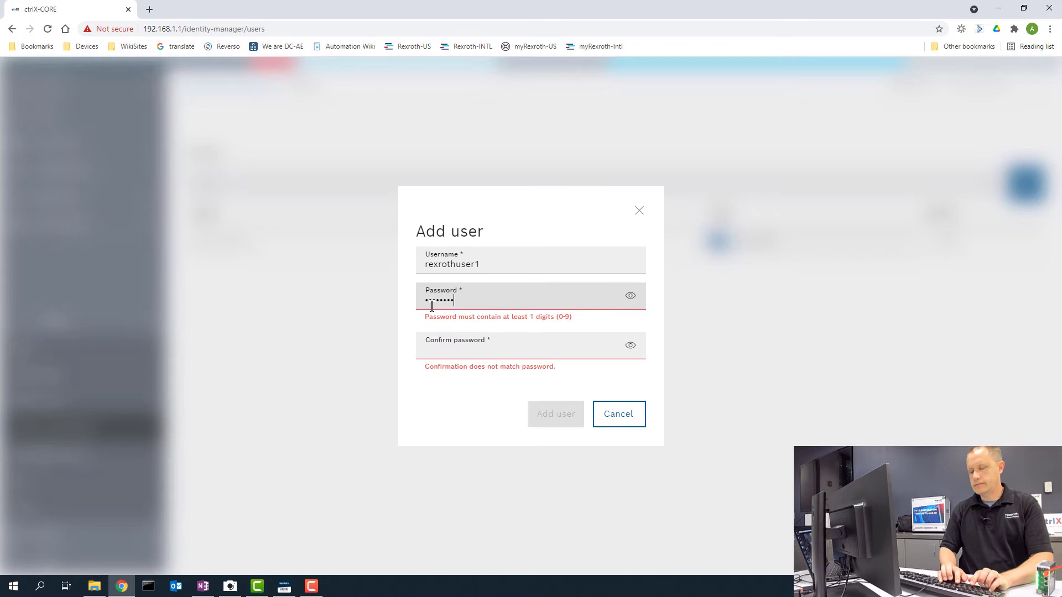
pyautogui.press('Tab')
pyautogui.write('*************')
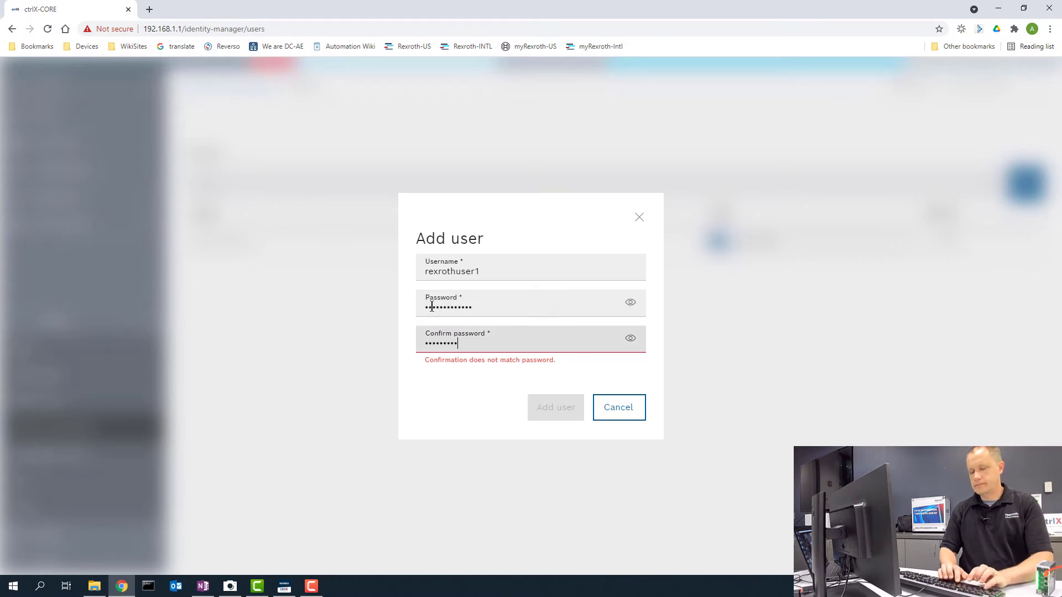
pyautogui.click(555, 401)
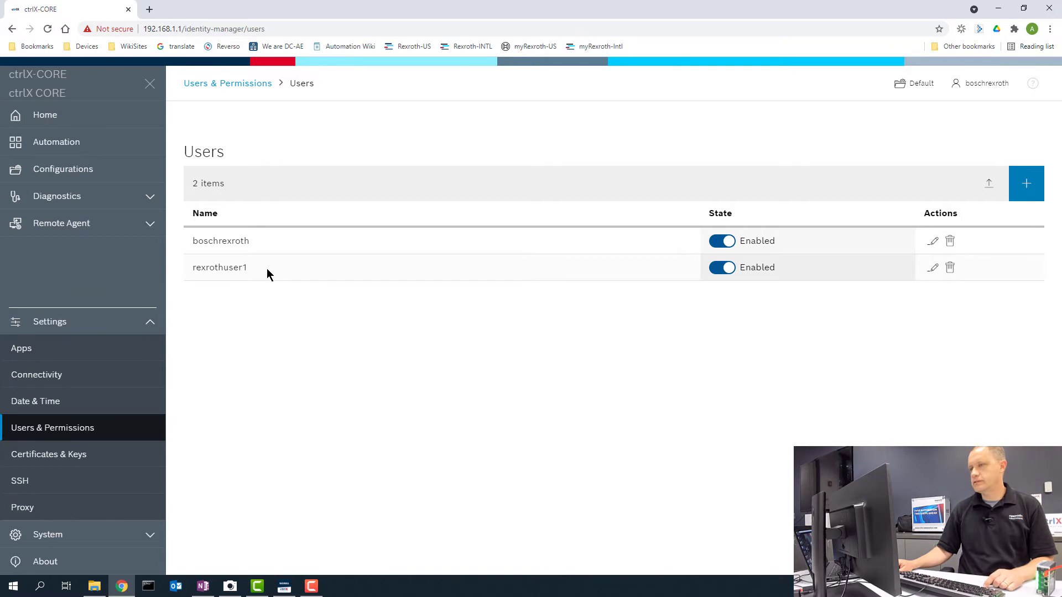
# Add rexrothuser1 to the plc group and save the membership
pyautogui.click(236, 83)
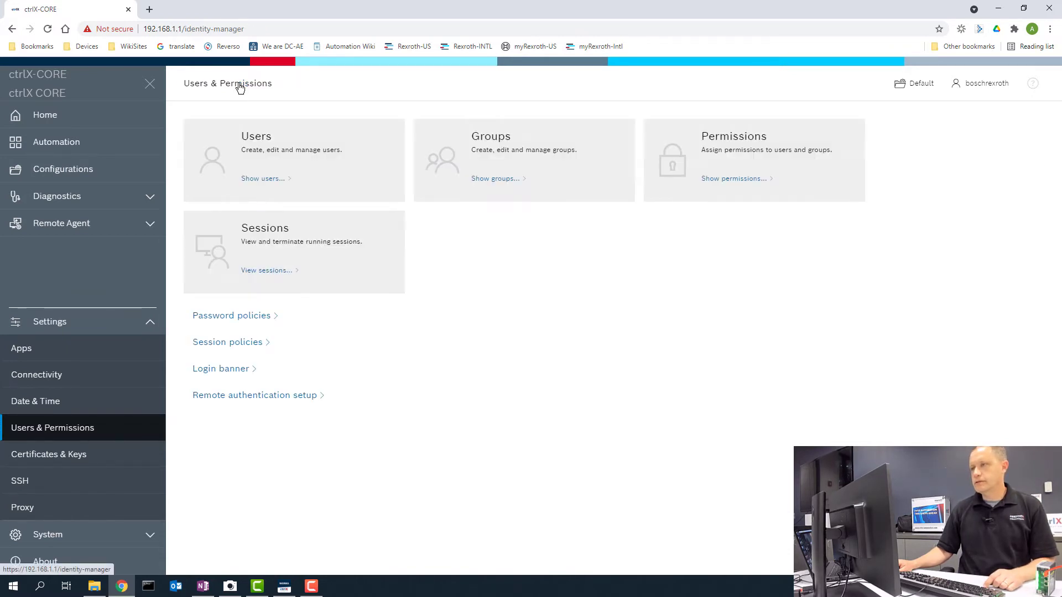
pyautogui.click(499, 180)
pyautogui.click(931, 242)
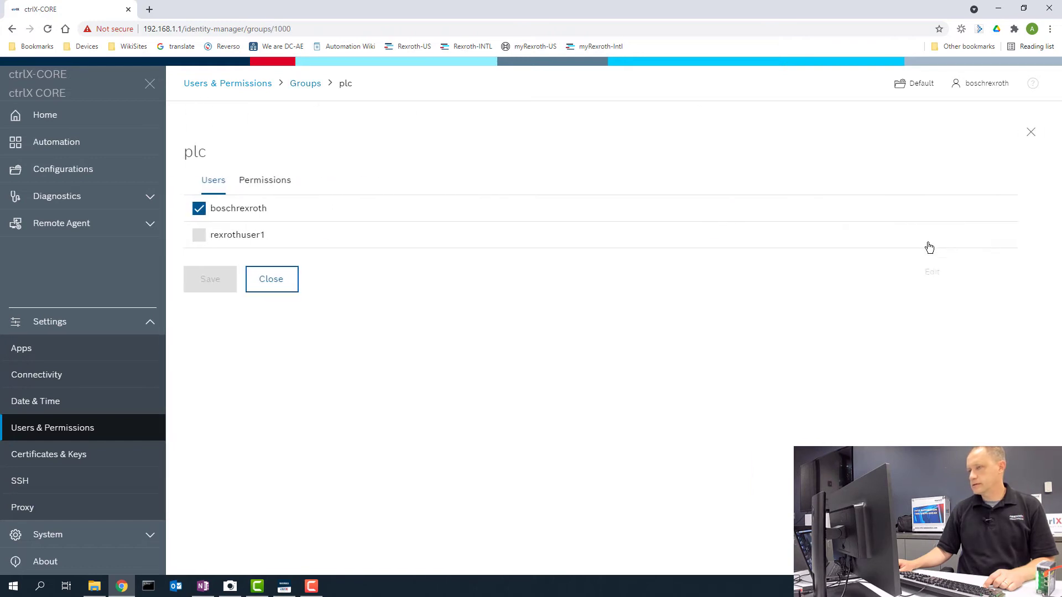
pyautogui.click(200, 237)
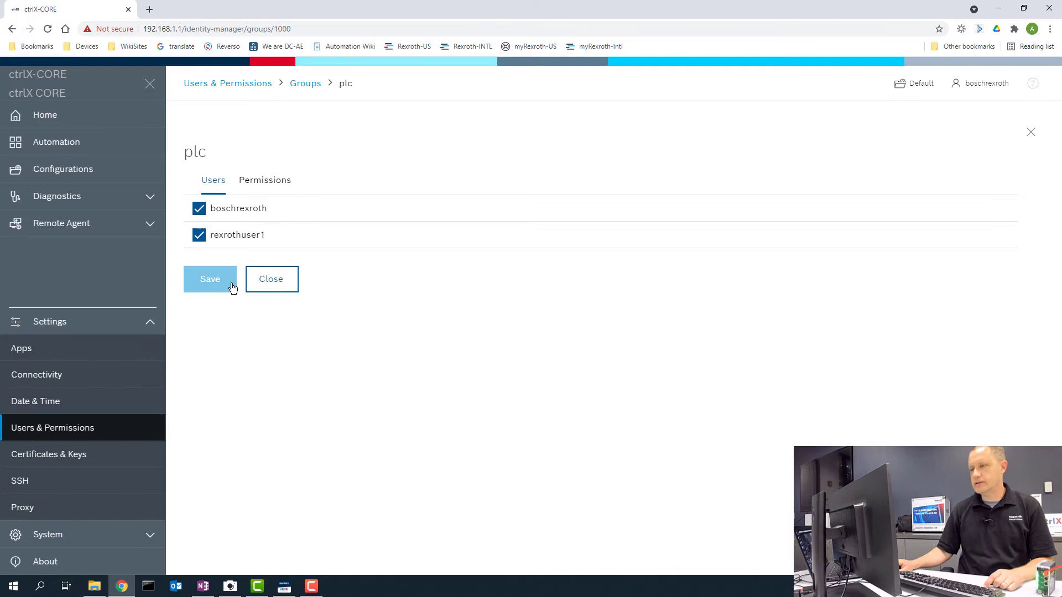
pyautogui.click(207, 281)
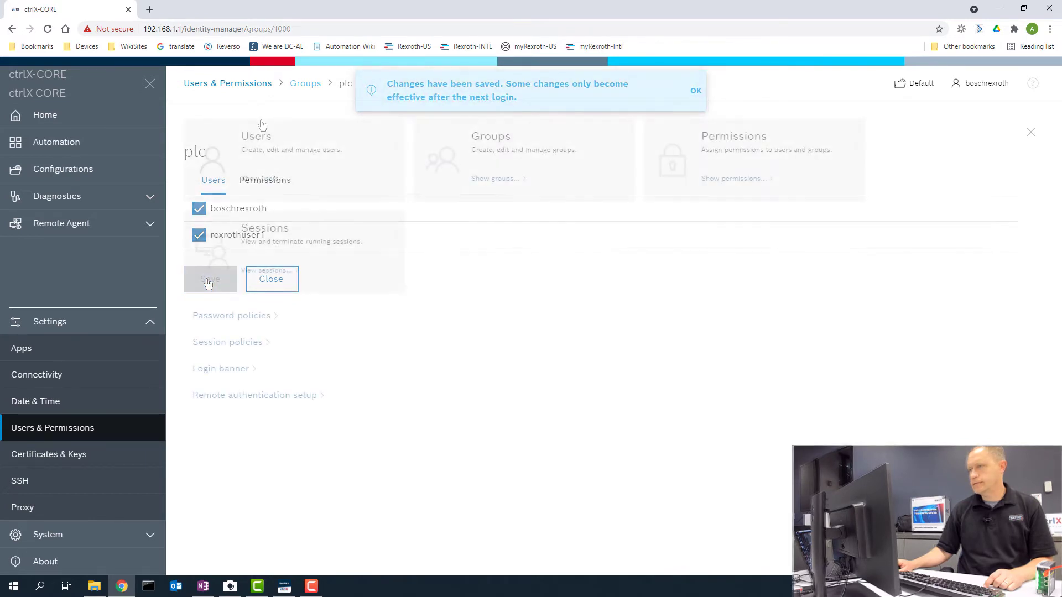
# Grant rexrothuser1 Administration: Full access, save, and open the account menu
pyautogui.click(732, 179)
pyautogui.click(310, 208)
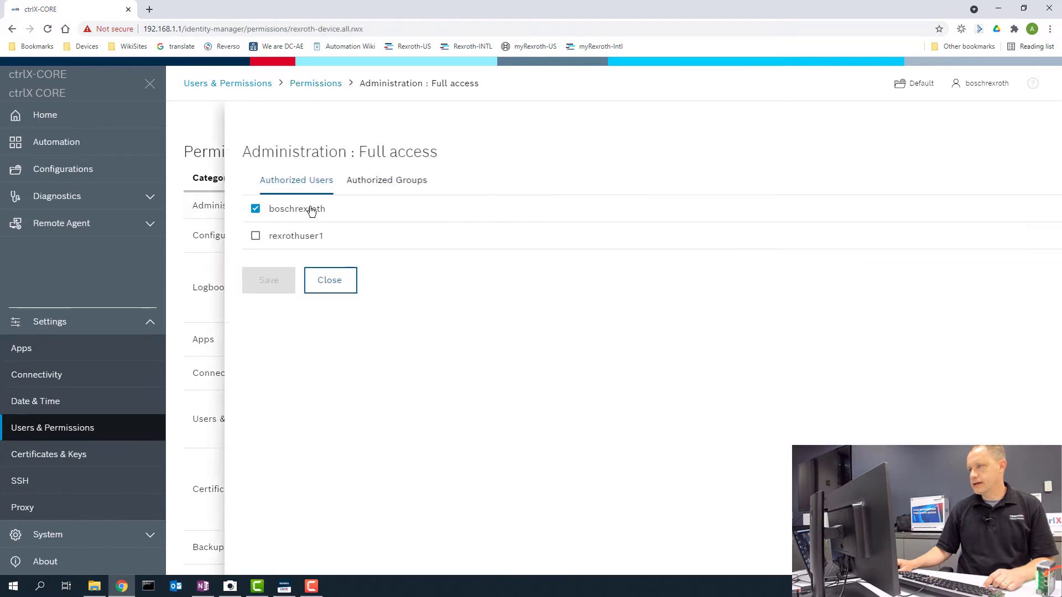
pyautogui.click(197, 237)
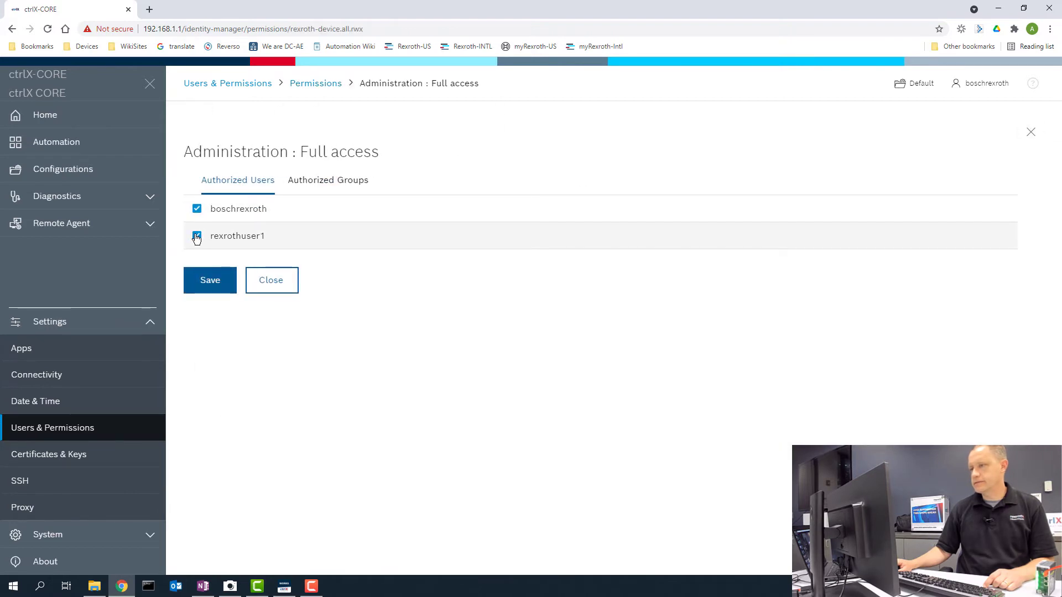
pyautogui.click(219, 285)
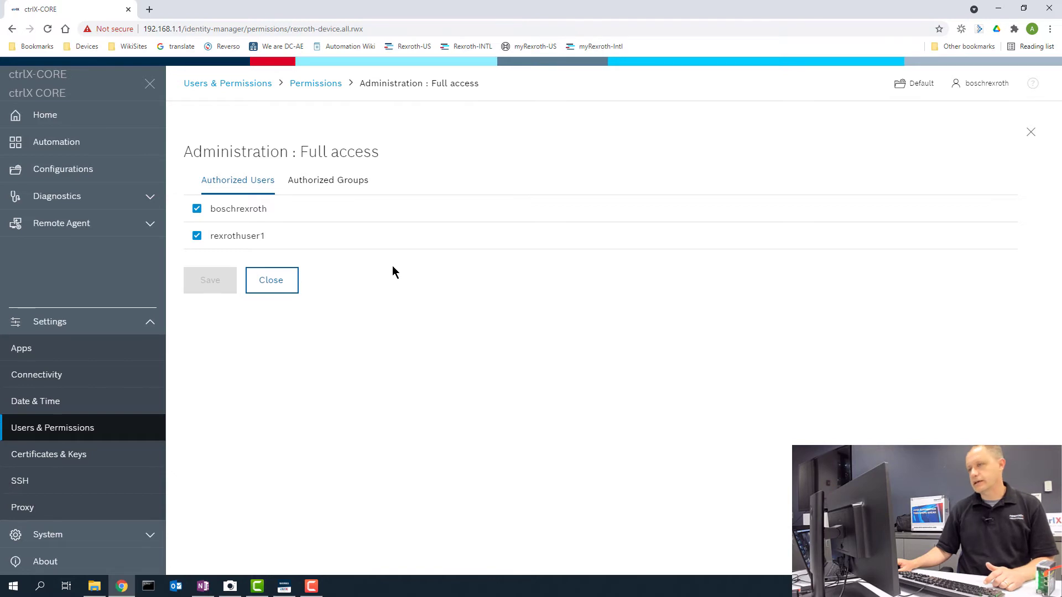
pyautogui.click(995, 87)
# Log out and sign back in as rexrothuser1 with its password
pyautogui.click(967, 130)
pyautogui.click(513, 348)
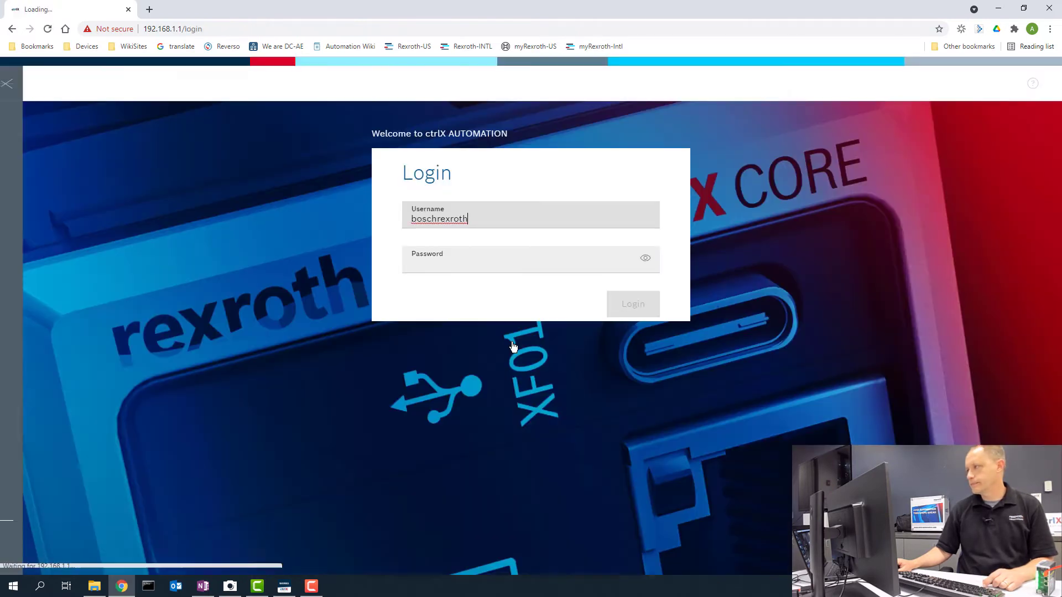
pyautogui.hotkey('ctrl', 'a')
pyautogui.write('rexrothuser1')
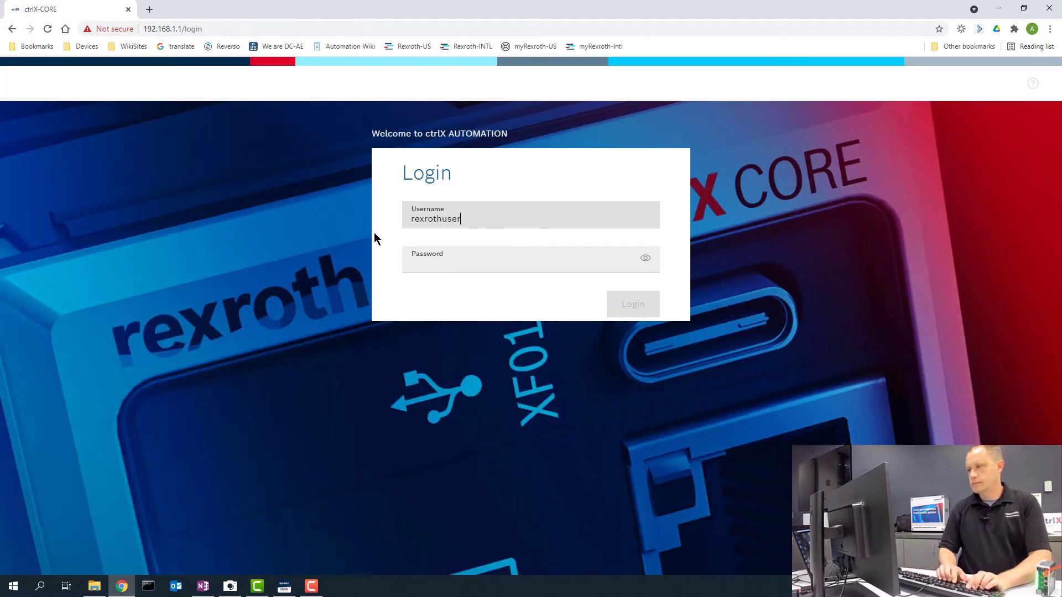
pyautogui.click(452, 266)
pyautogui.write('•••••')
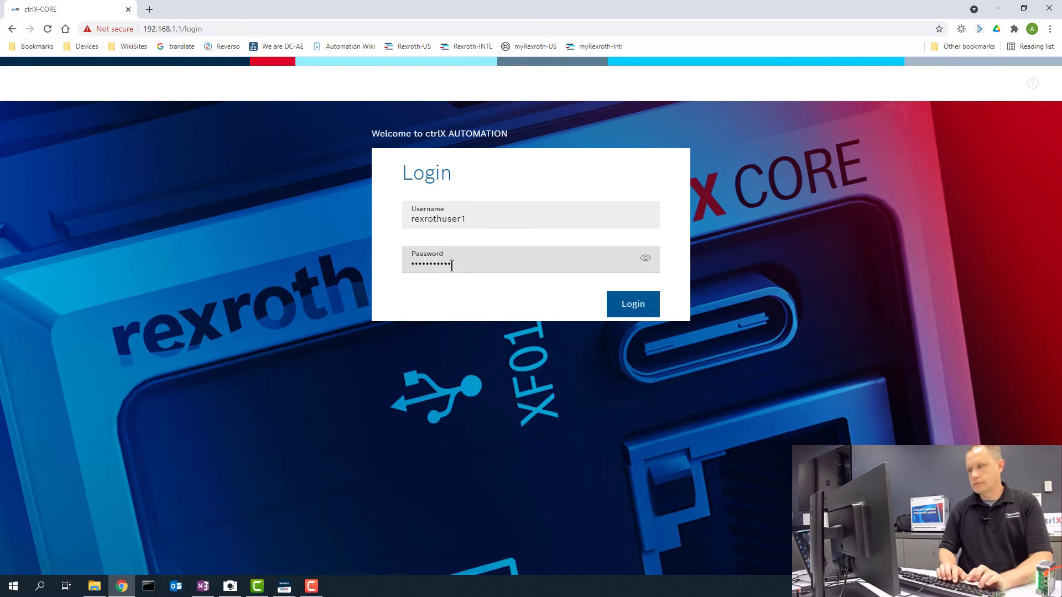
pyautogui.click(642, 302)
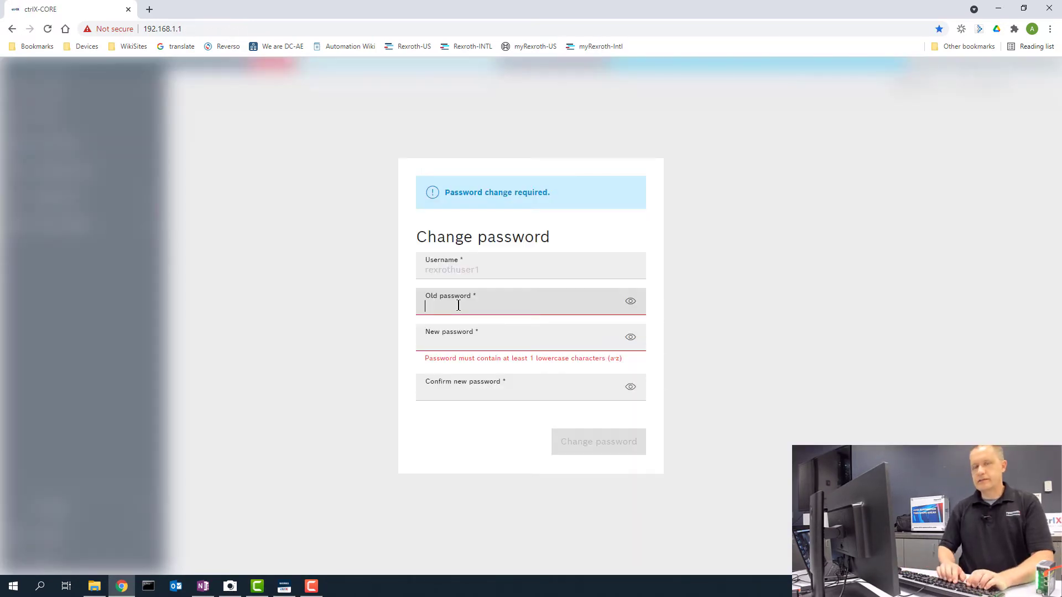
# Change rexrothuser1's required password, entering old, new and confirmed passwords
pyautogui.click(458, 305)
pyautogui.write('••')
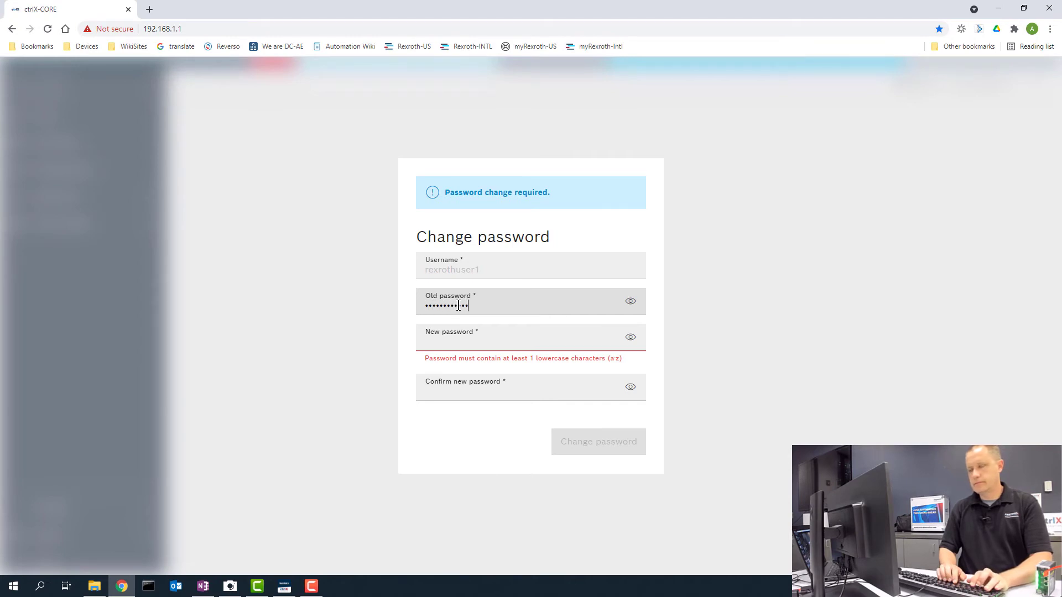
pyautogui.click(443, 339)
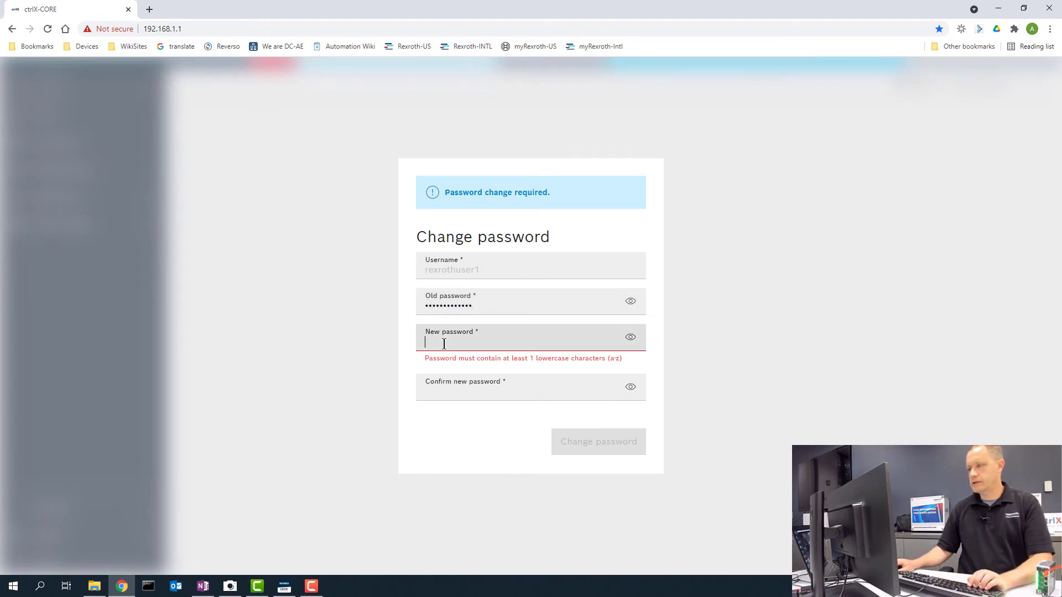
pyautogui.write('••••••••••••••')
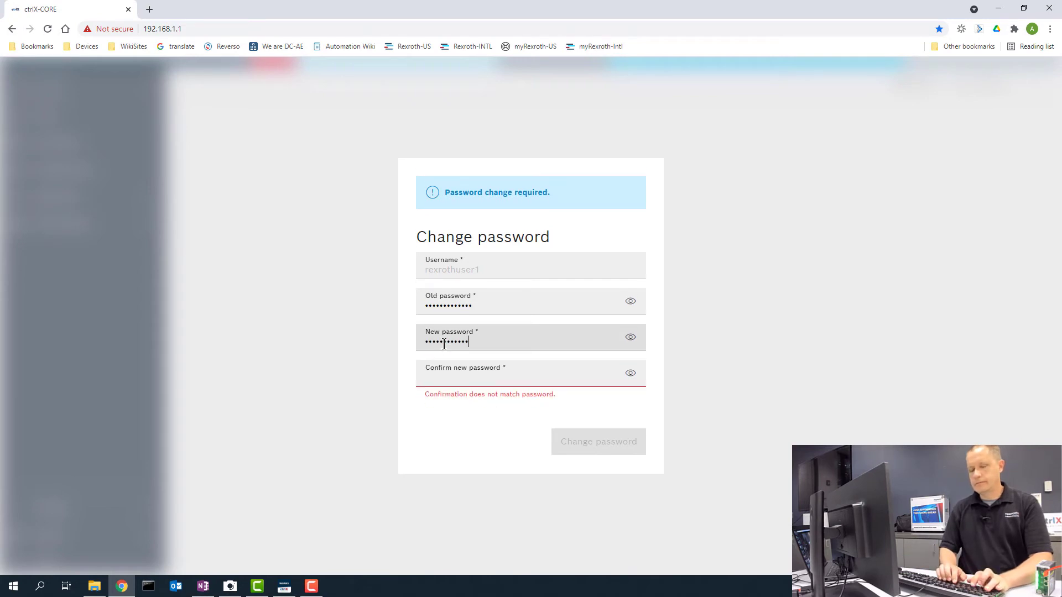
pyautogui.click(450, 381)
pyautogui.write('•••••••••••••')
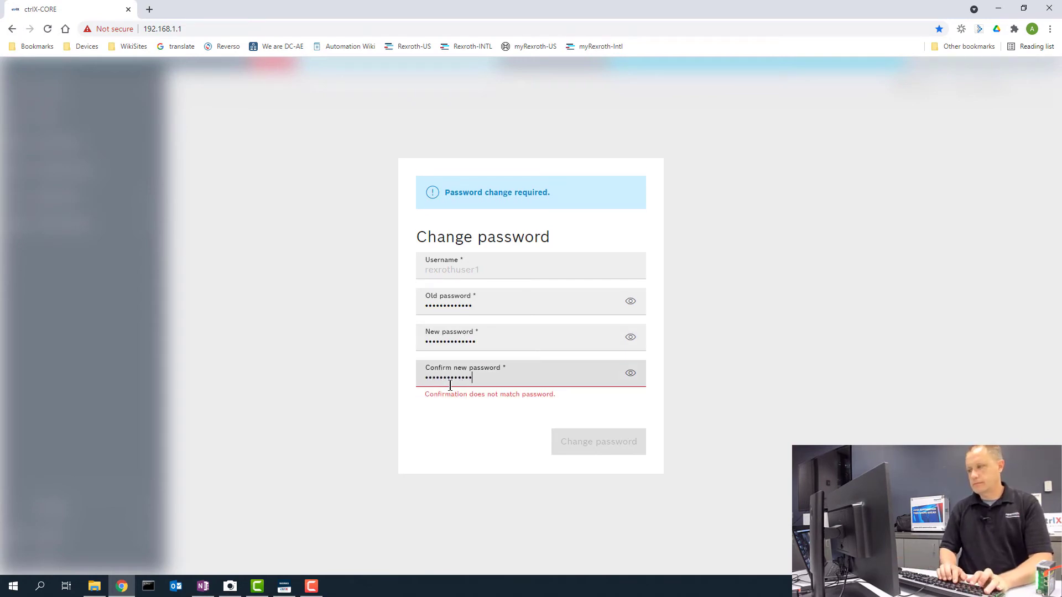
pyautogui.write('•')
pyautogui.click(588, 441)
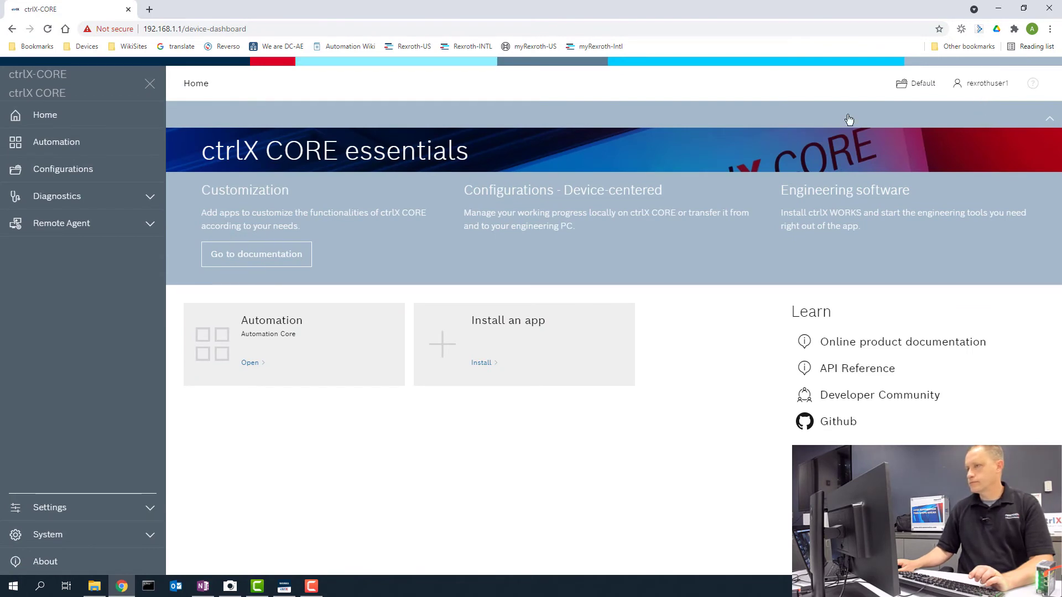
# Go to Settings > Users & Permissions > Users
pyautogui.click(111, 510)
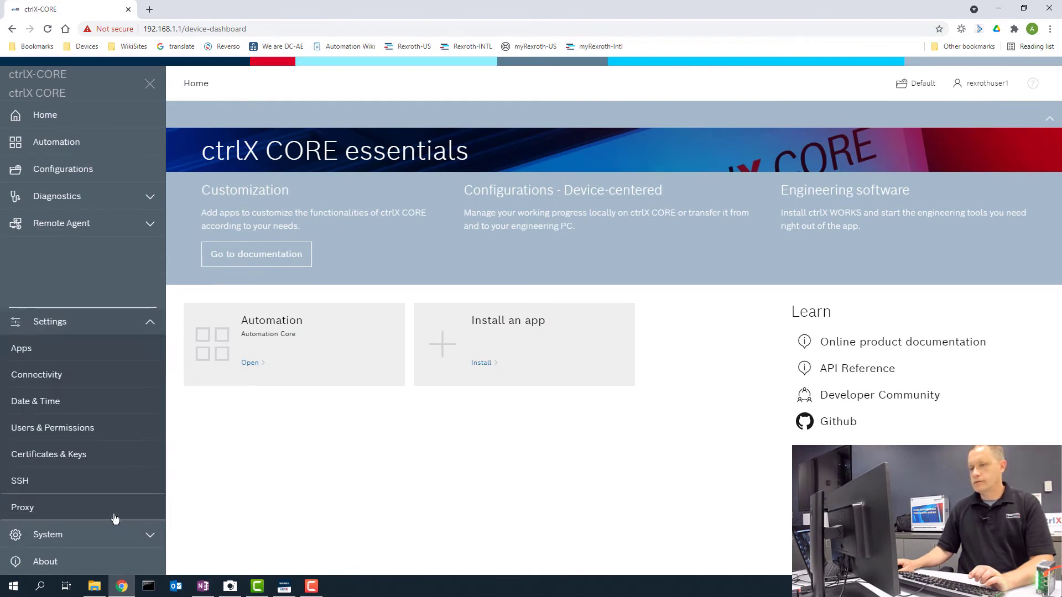
pyautogui.click(91, 429)
pyautogui.click(279, 166)
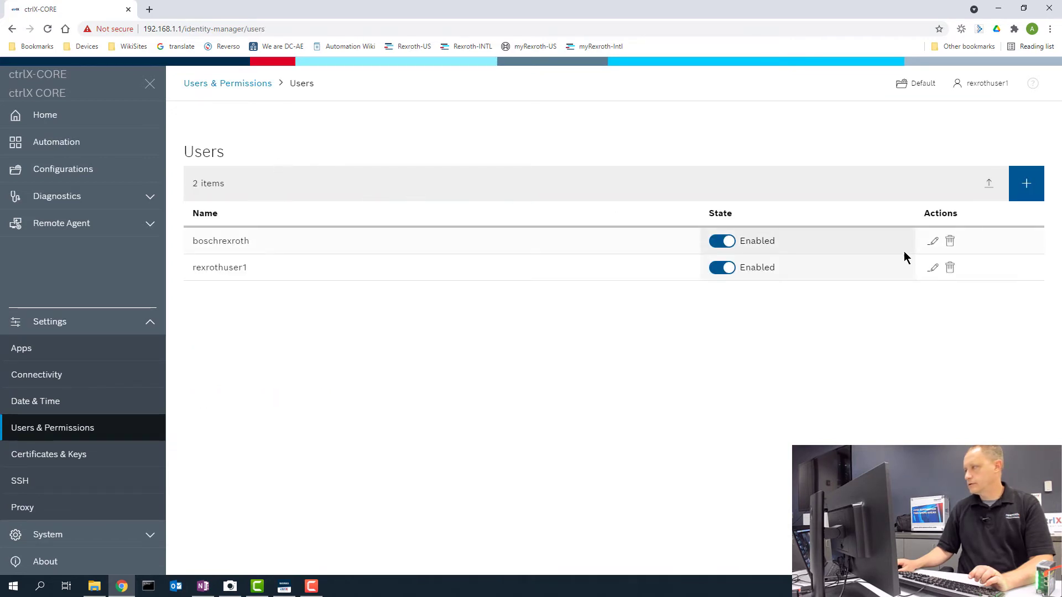
# Delete the original default user, confirming in the Delete user dialog
pyautogui.click(950, 244)
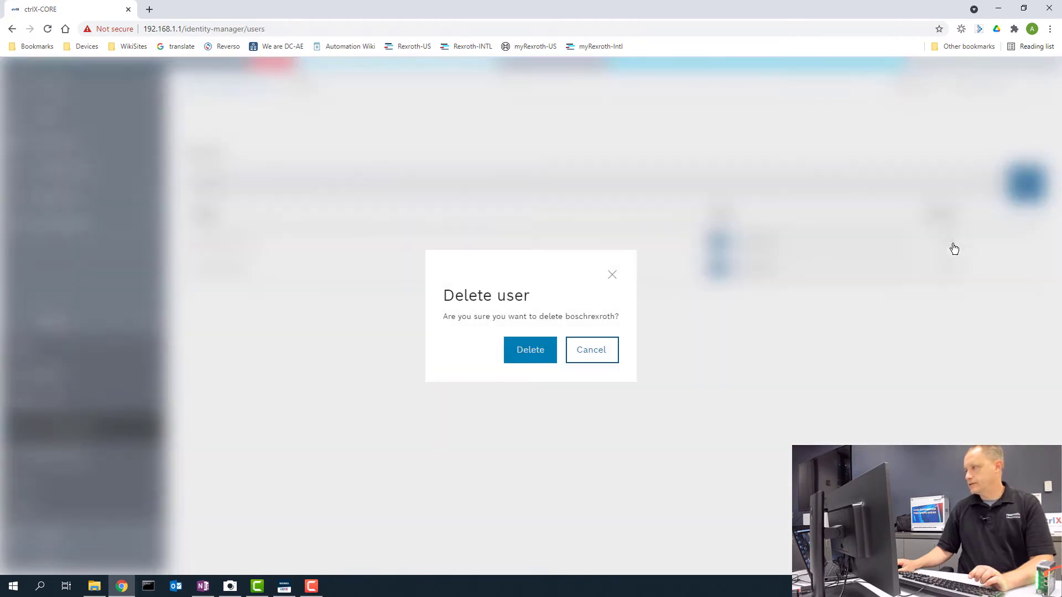
pyautogui.click(539, 357)
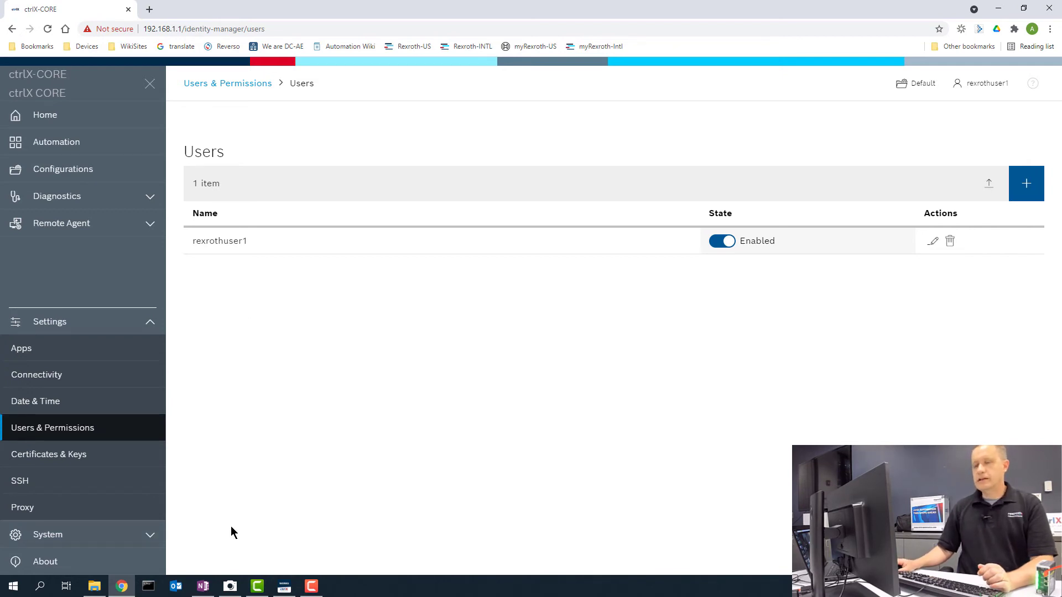
# In Connectivity, disable DHCP on eth0 and save IPv4 address 192.168.1.5/24
pyautogui.click(53, 383)
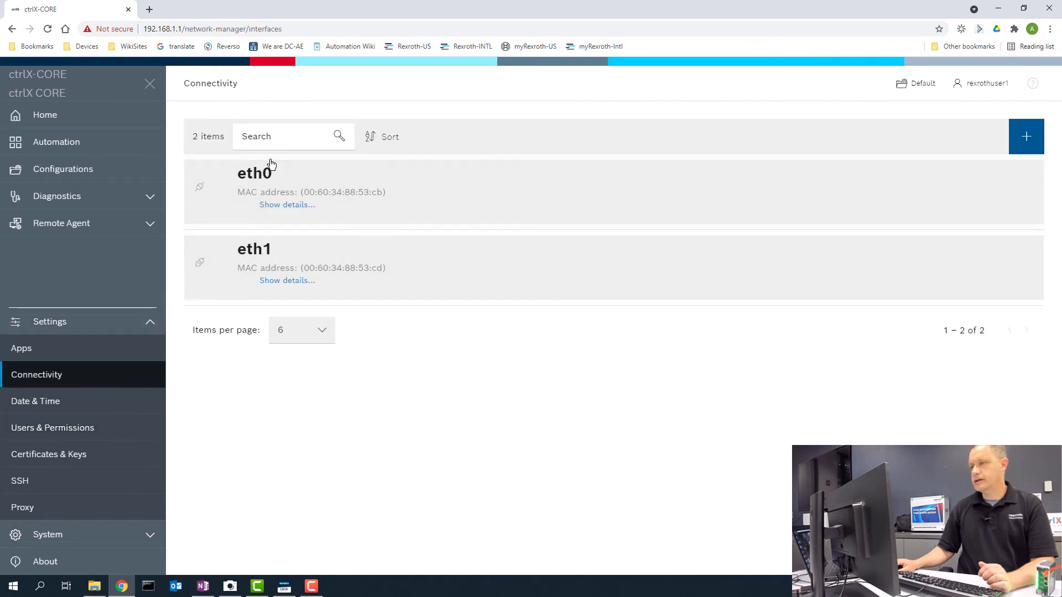
pyautogui.click(299, 206)
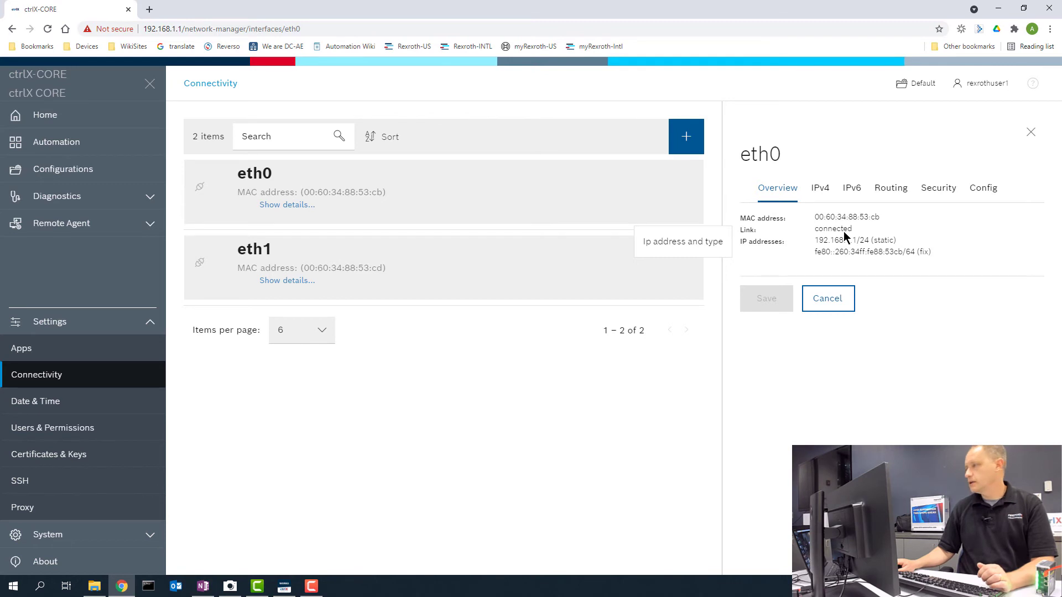
pyautogui.click(820, 188)
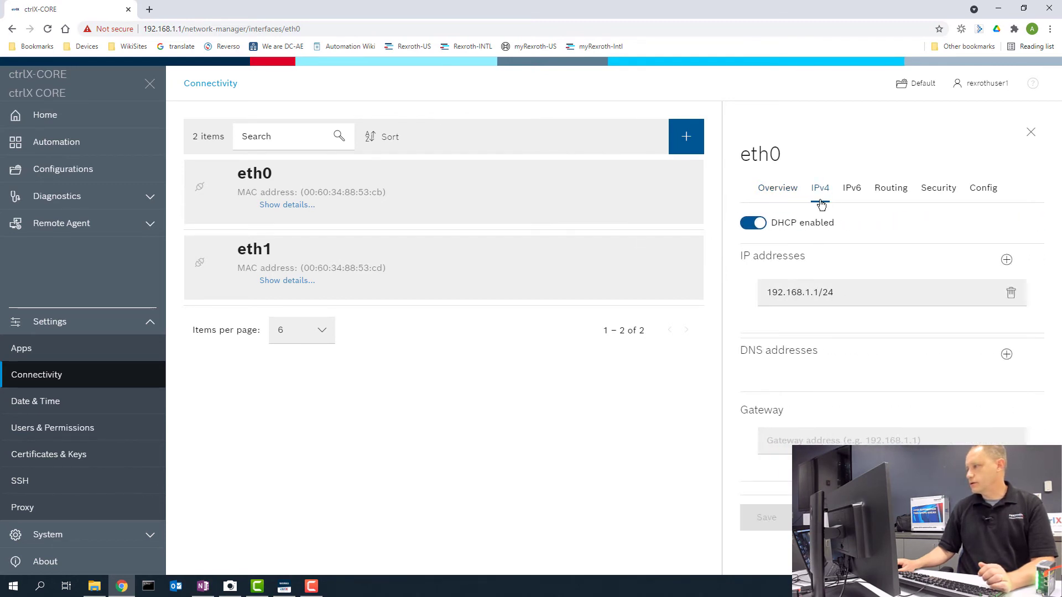
pyautogui.click(750, 224)
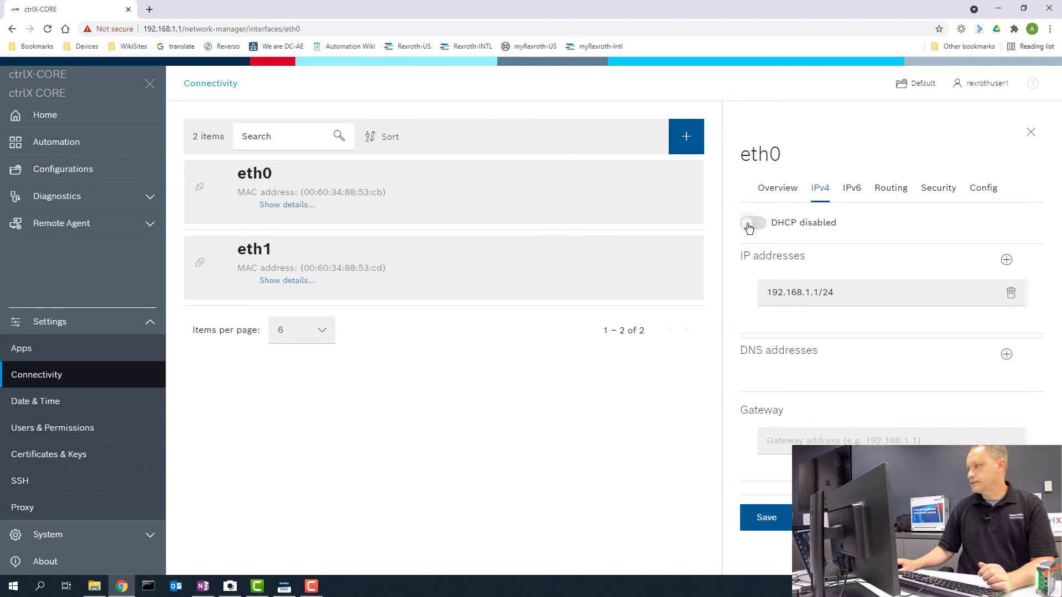
pyautogui.doubleClick(814, 293)
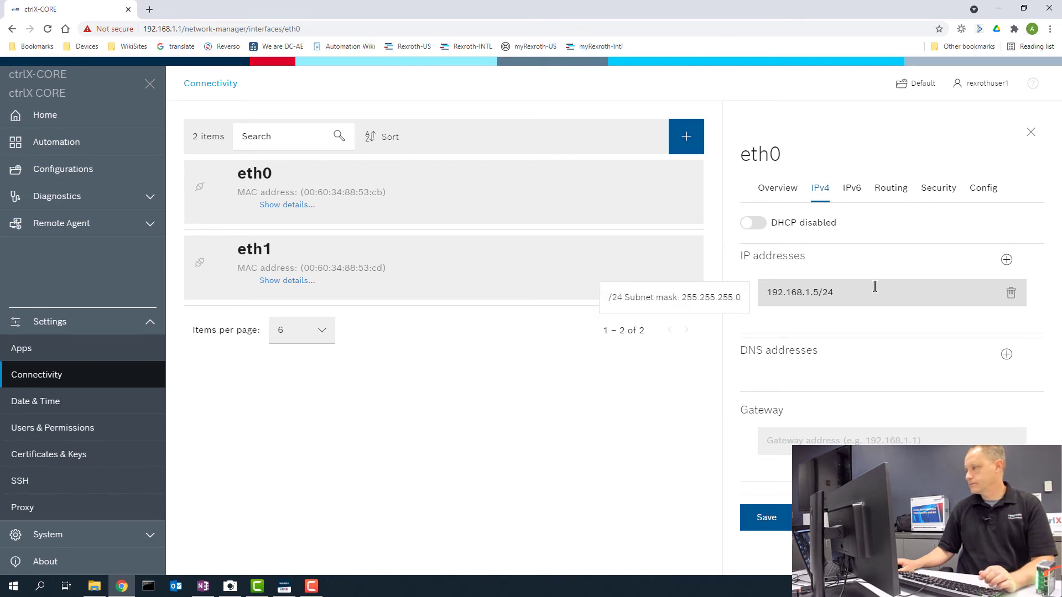
pyautogui.click(773, 522)
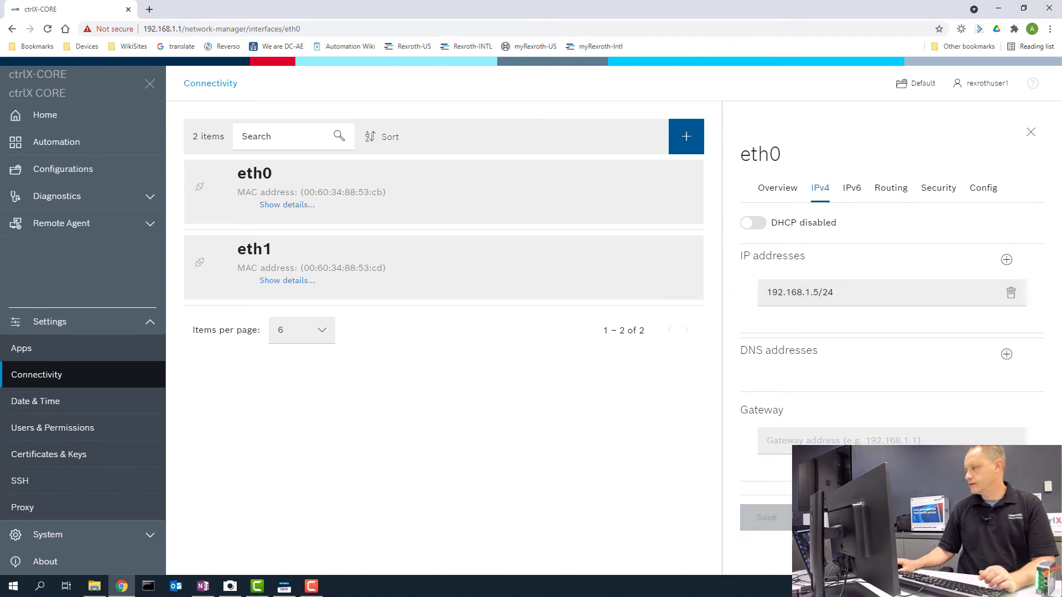
# Load the device at 192.168.1.5 in the browser, proceeding past the certificate warning
pyautogui.click(237, 35)
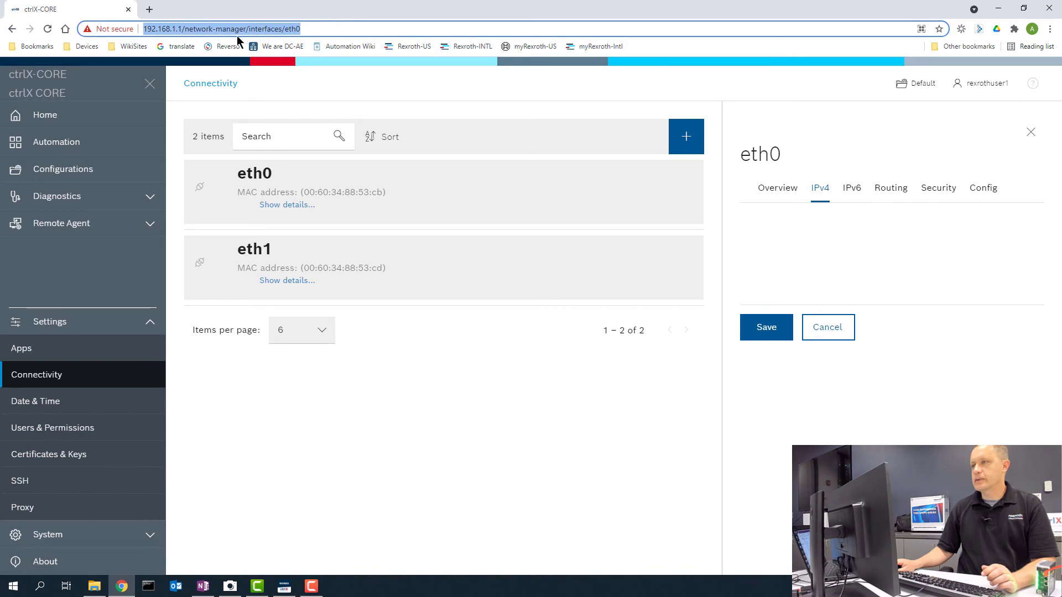
pyautogui.click(187, 31)
pyautogui.moveTo(202, 29); pyautogui.dragTo(382, 27)
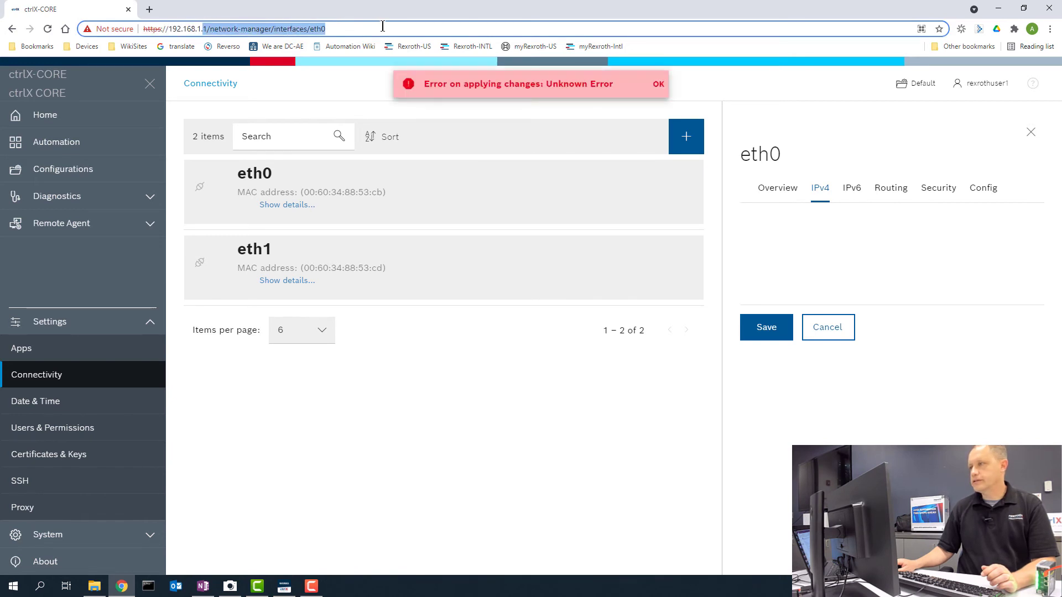
pyautogui.write('5')
pyautogui.press('Return')
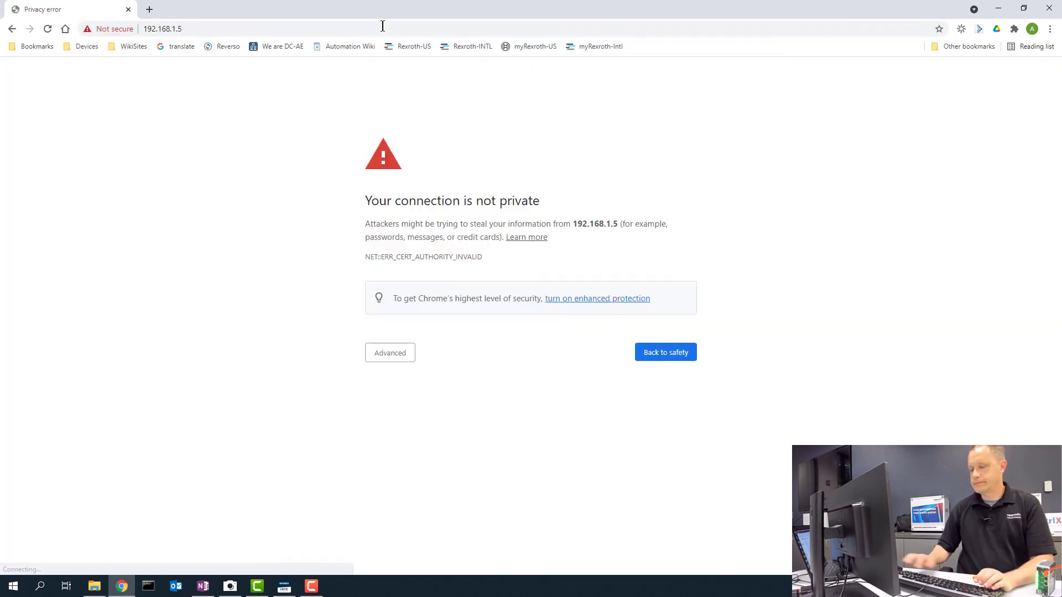
pyautogui.click(399, 363)
pyautogui.click(398, 437)
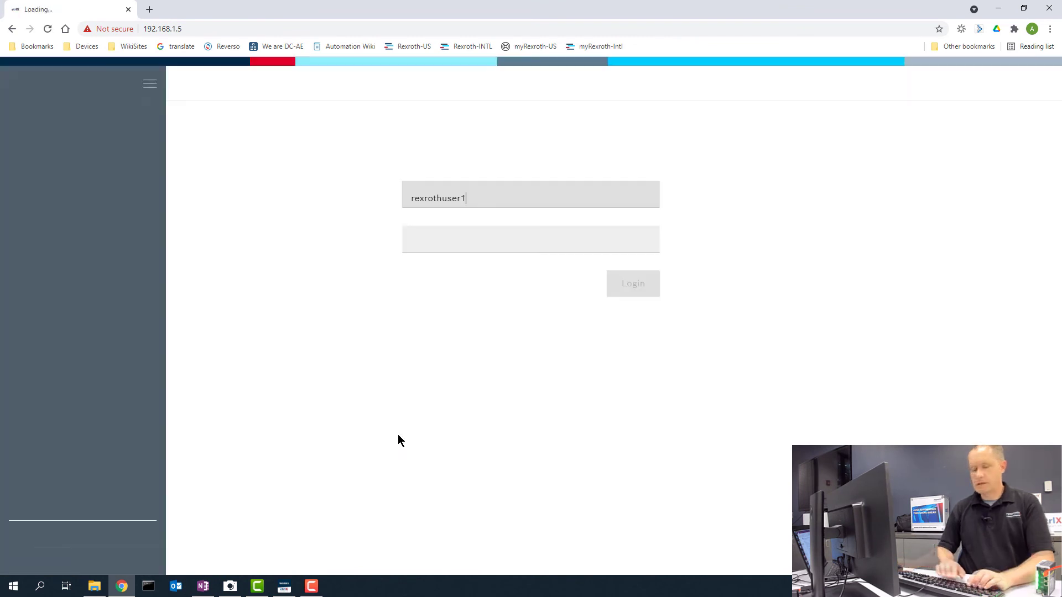
# Sign in as the new user with its password
pyautogui.click(458, 263)
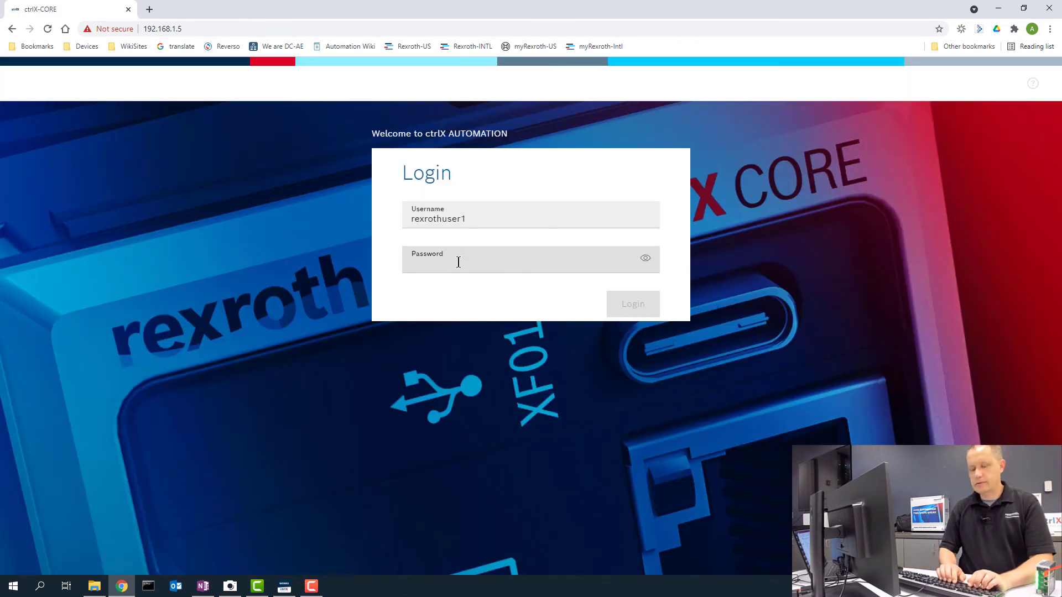
pyautogui.write('••')
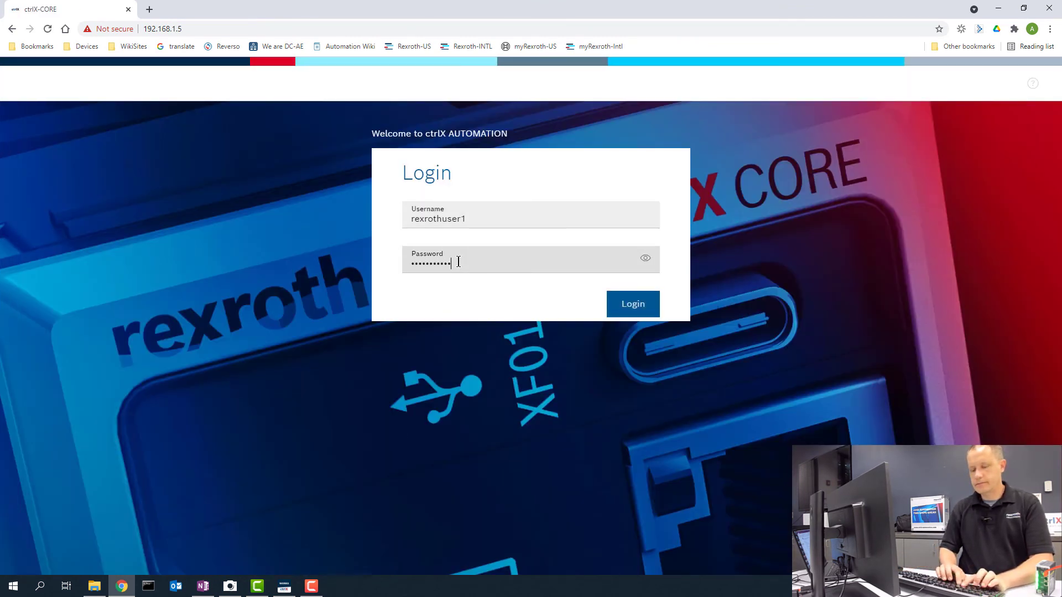
pyautogui.click(634, 305)
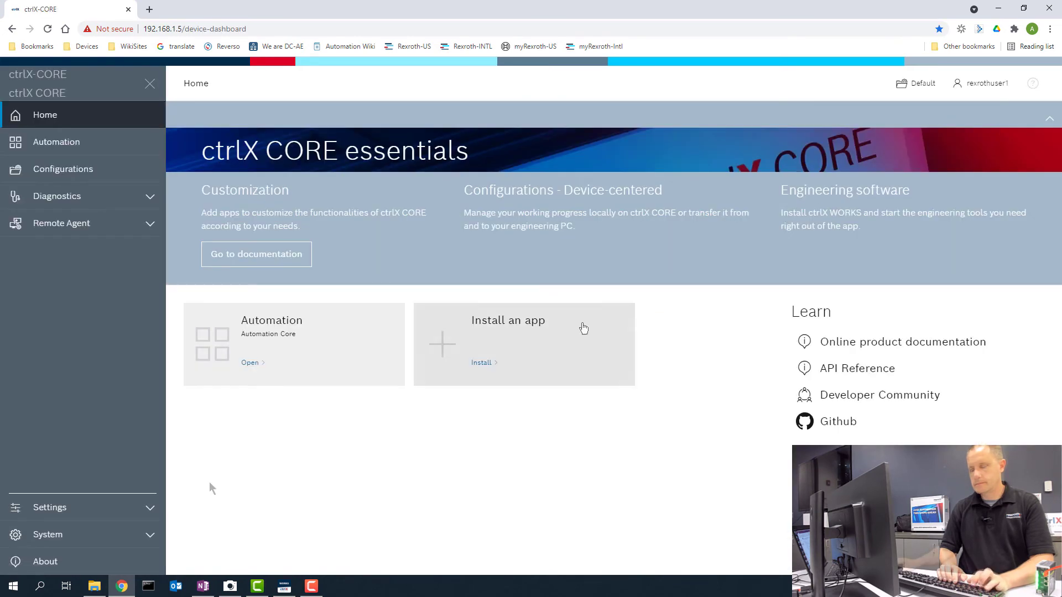
pyautogui.click(64, 374)
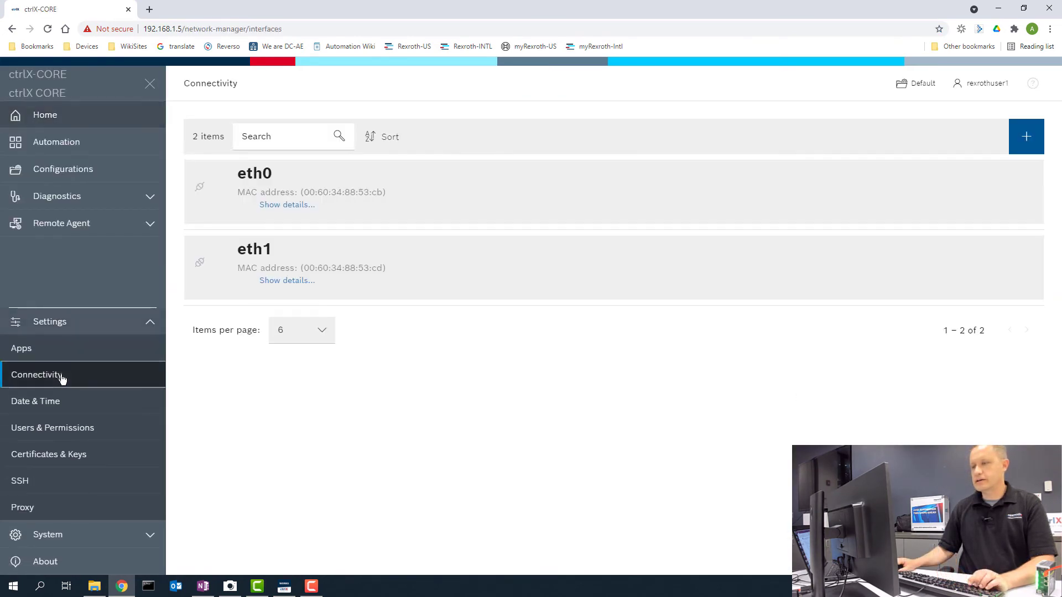
pyautogui.click(444, 260)
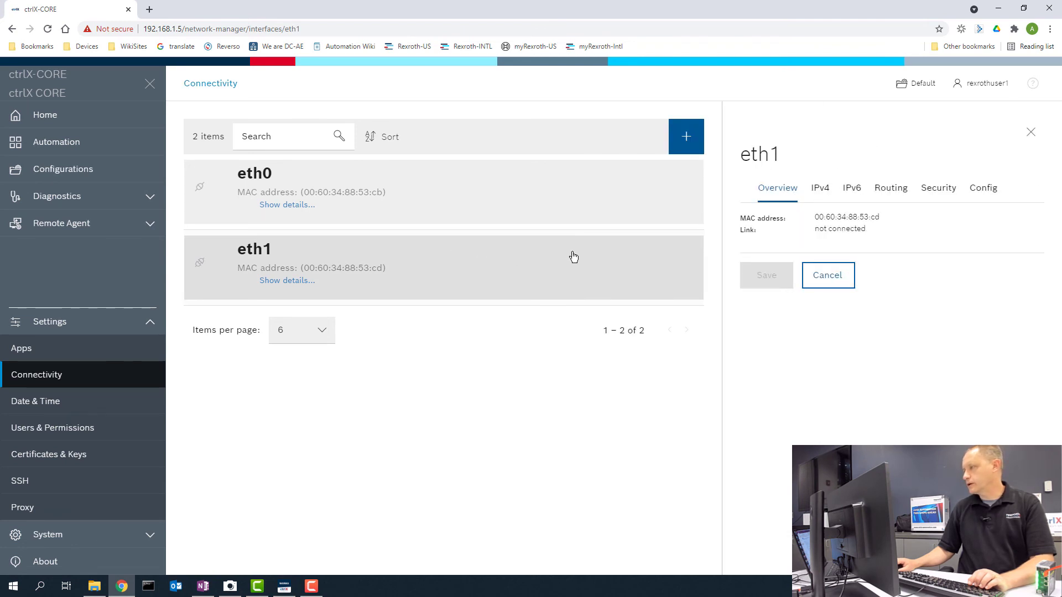
pyautogui.click(821, 189)
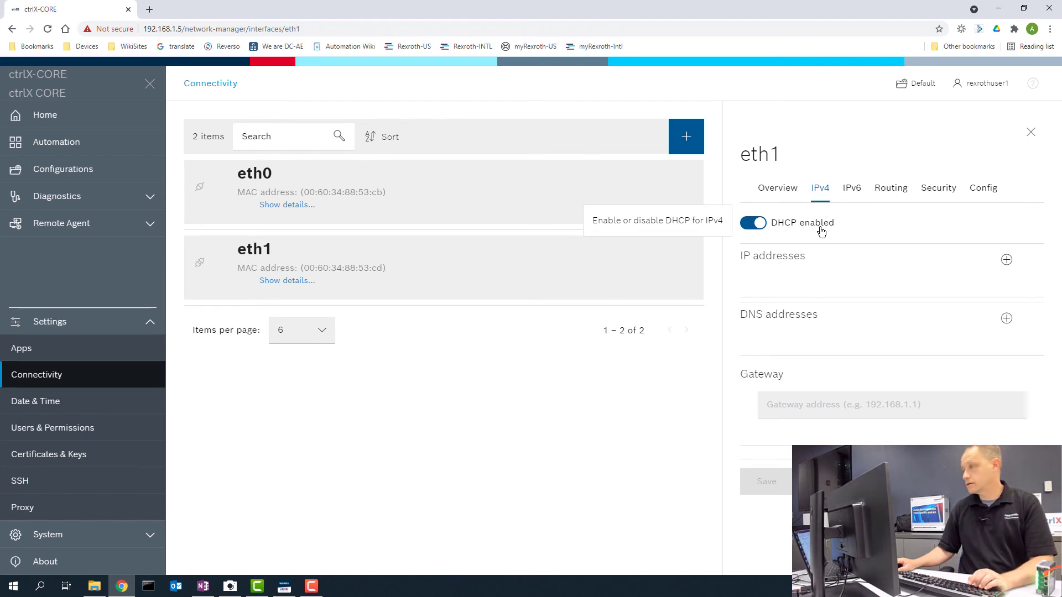
pyautogui.click(852, 187)
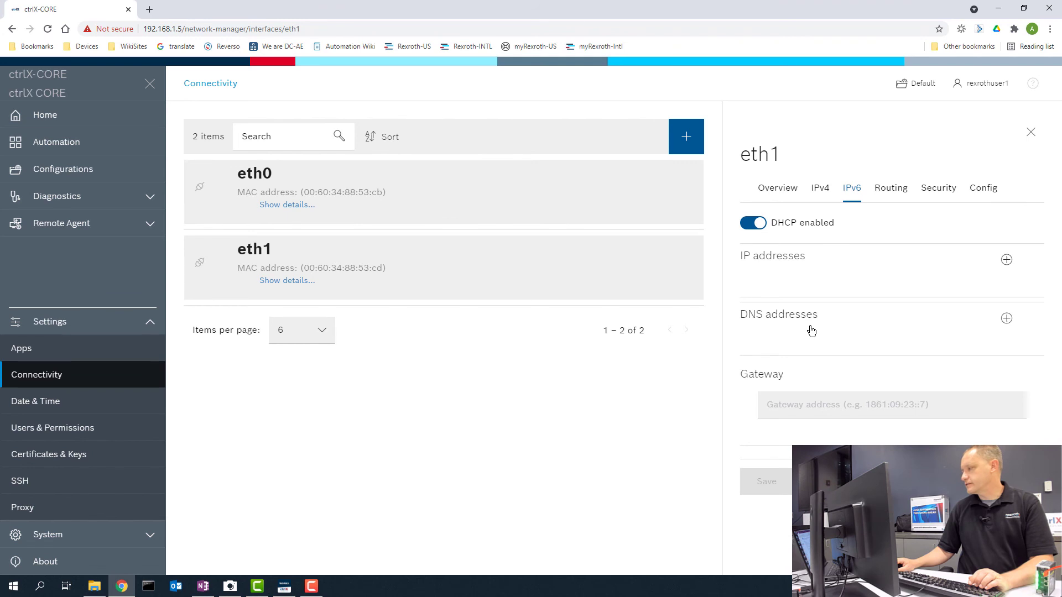
pyautogui.click(457, 417)
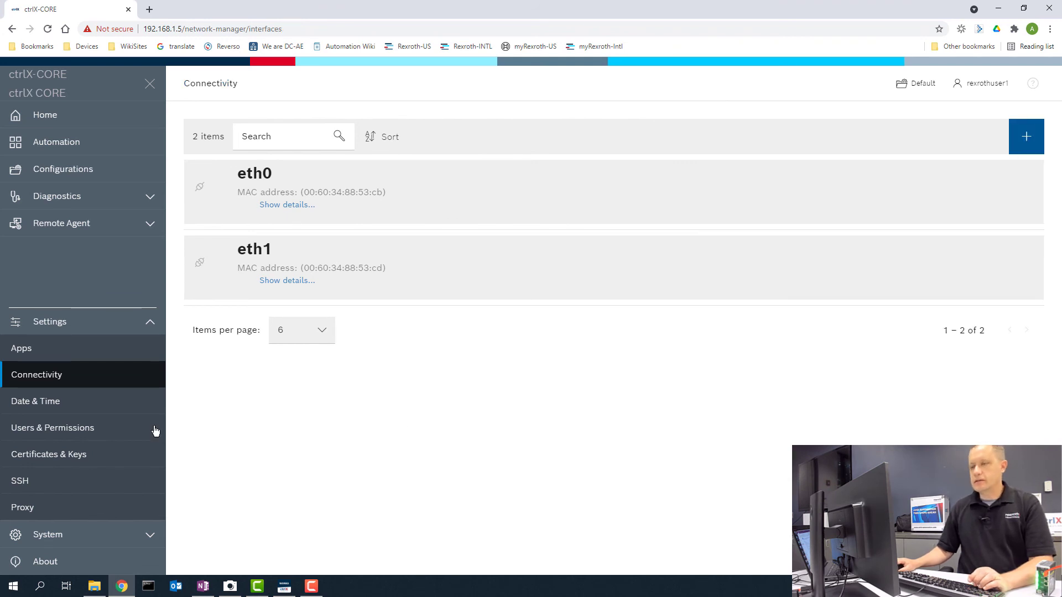
# Open Date & Time settings and pick the date 7/7/2021
pyautogui.click(102, 403)
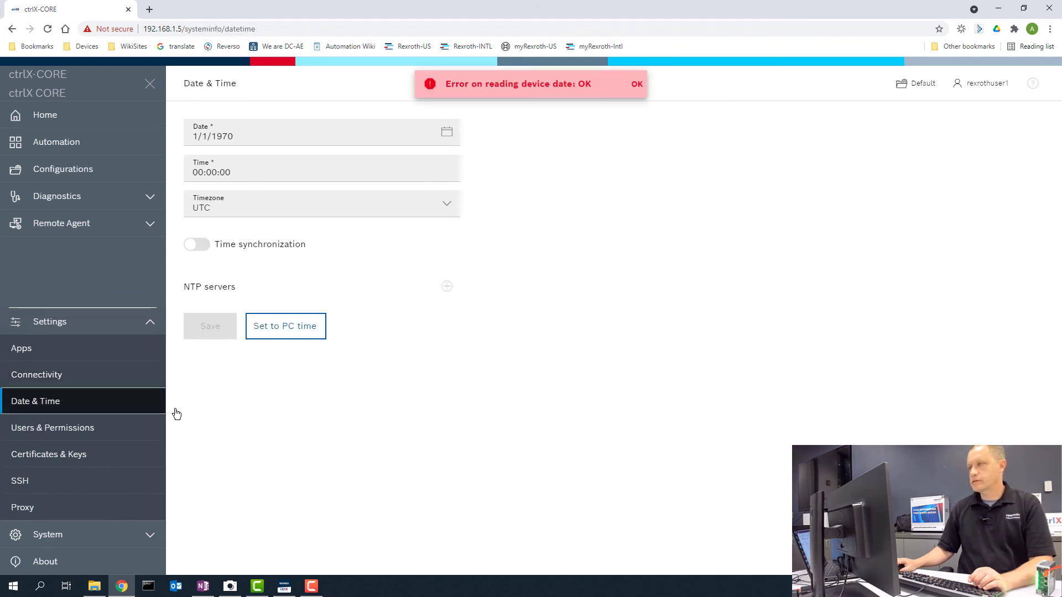
pyautogui.click(448, 135)
pyautogui.click(294, 169)
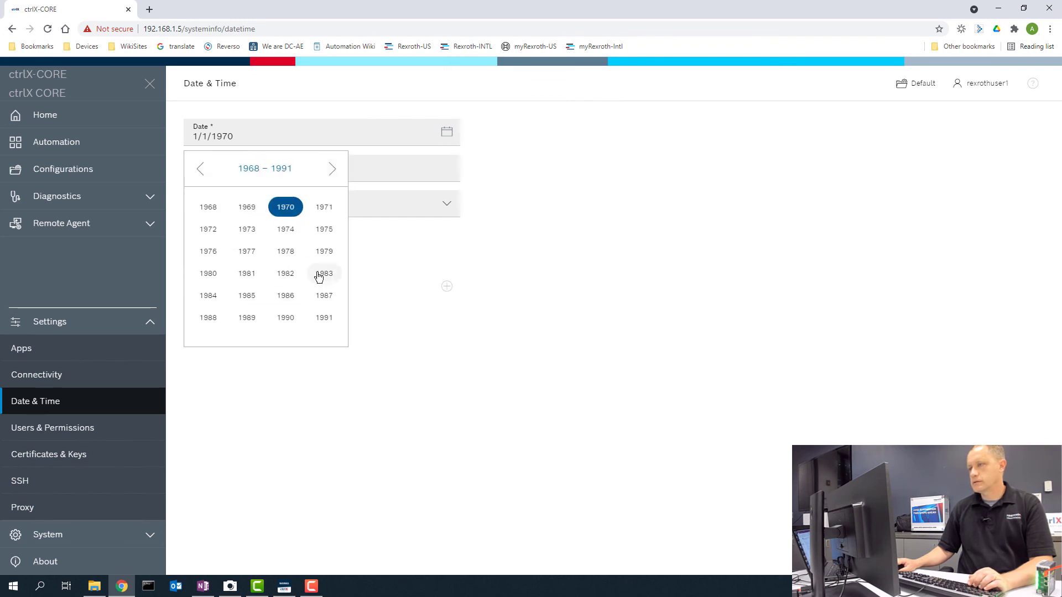
pyautogui.click(332, 169)
pyautogui.click(332, 170)
pyautogui.click(246, 229)
pyautogui.click(287, 251)
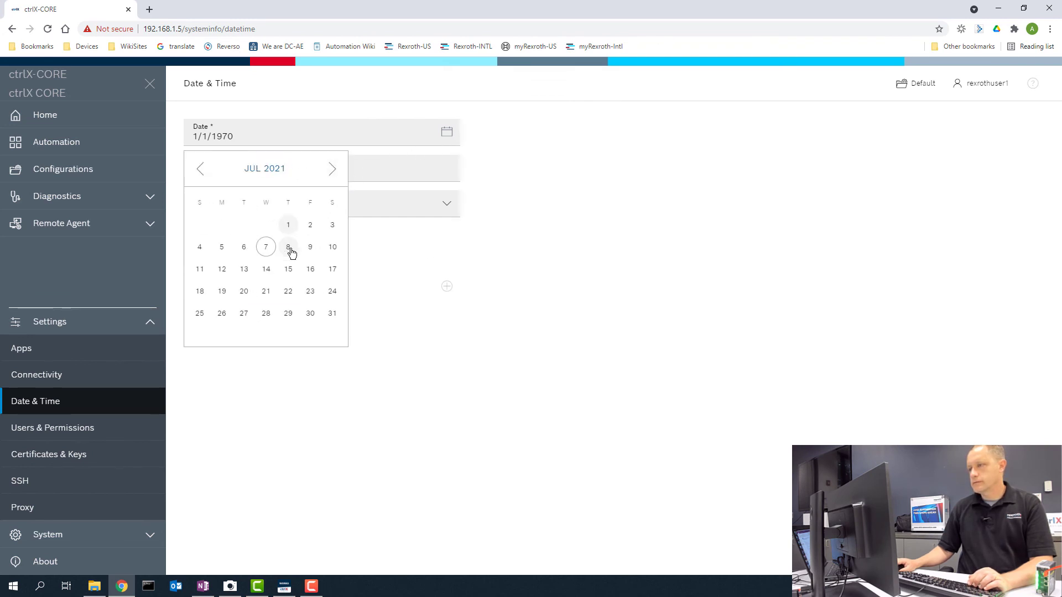
pyautogui.click(267, 245)
# Set the time to 19:58:00 and the time zone to America/New_York
pyautogui.click(398, 172)
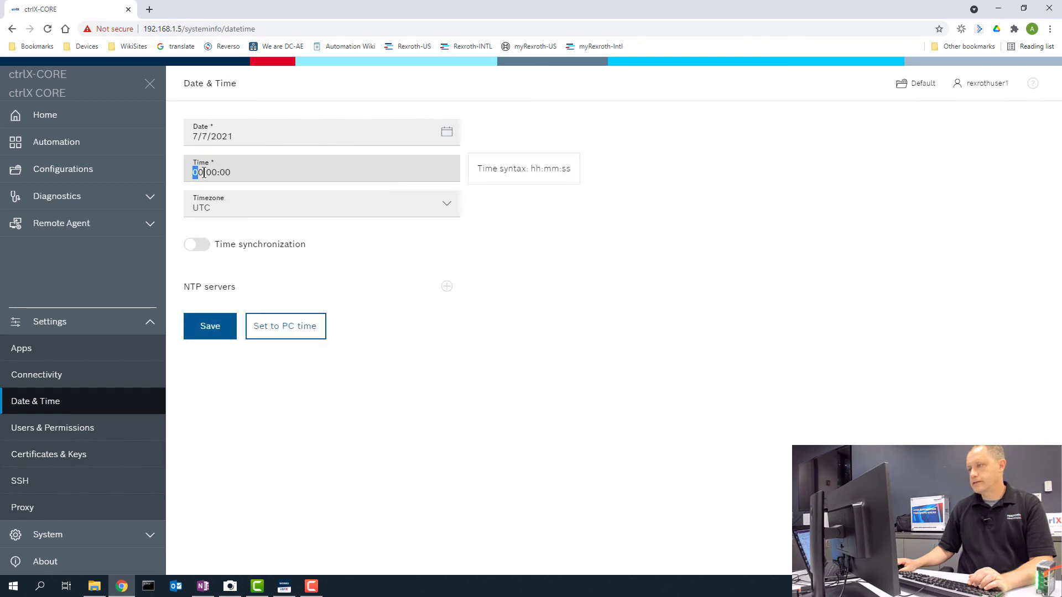
pyautogui.moveTo(193, 172); pyautogui.dragTo(266, 161)
pyautogui.write('19:58:00')
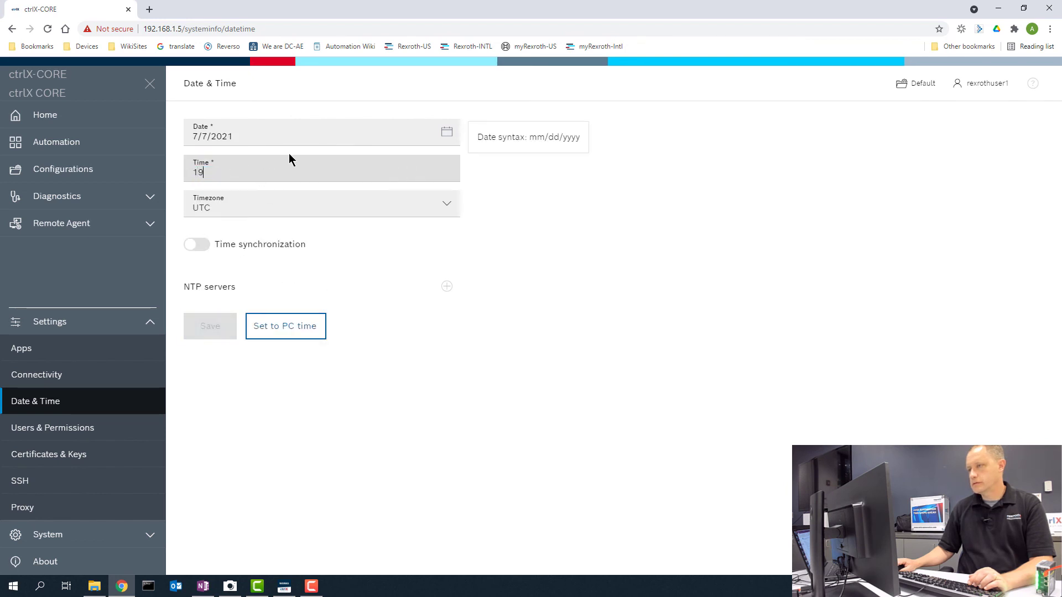
pyautogui.click(440, 204)
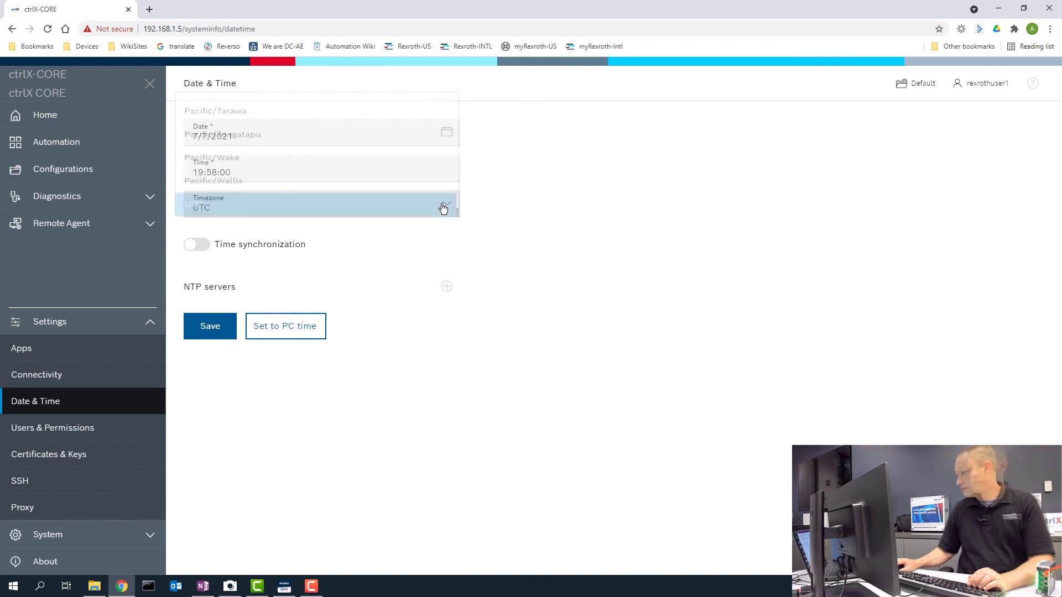
pyautogui.write('am')
pyautogui.scroll(-20, 407, 152)
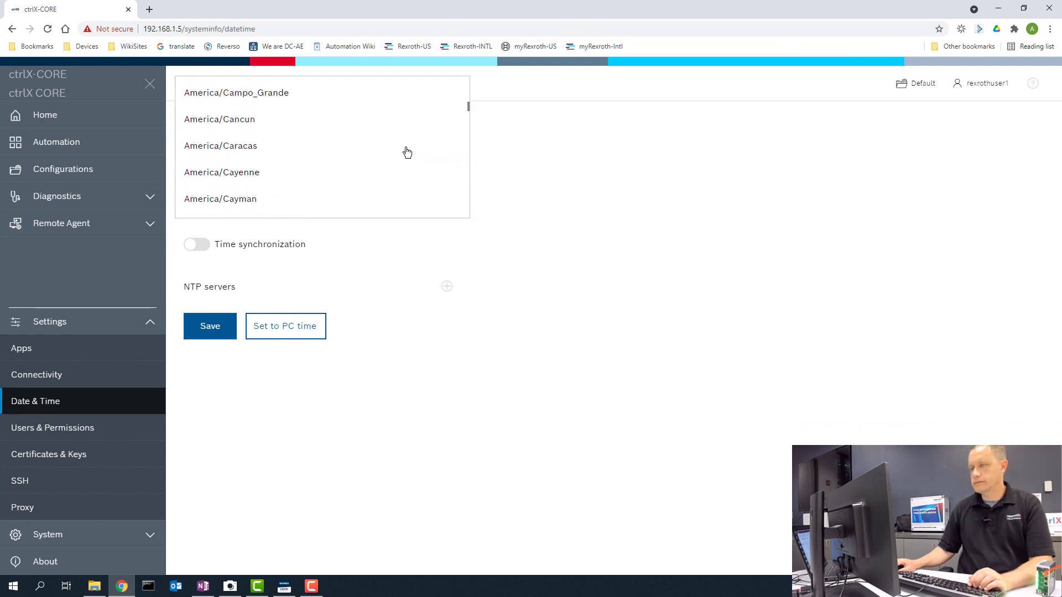
pyautogui.scroll(-2, 407, 152)
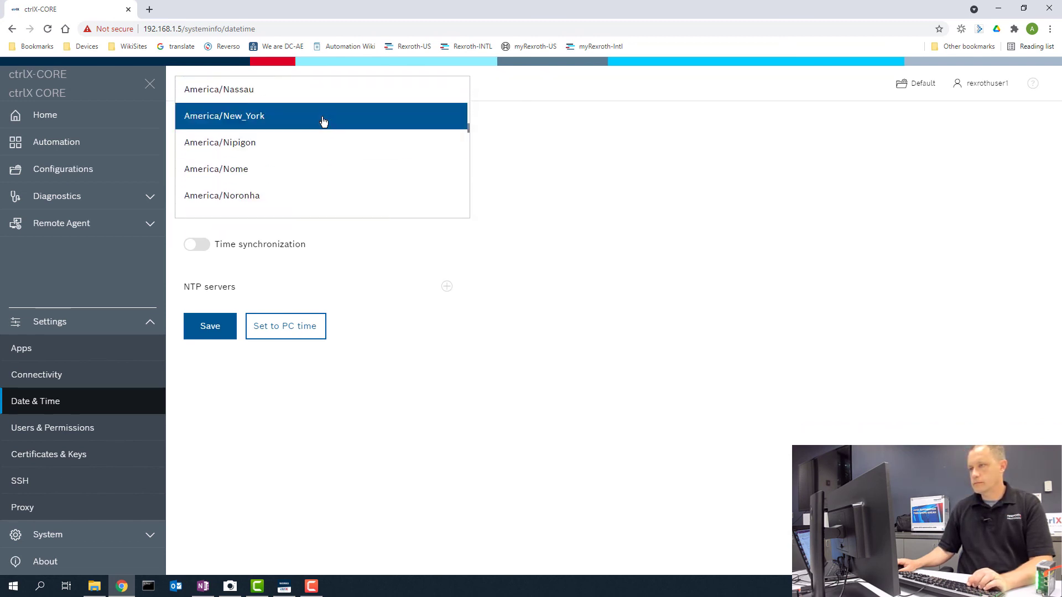
pyautogui.click(323, 119)
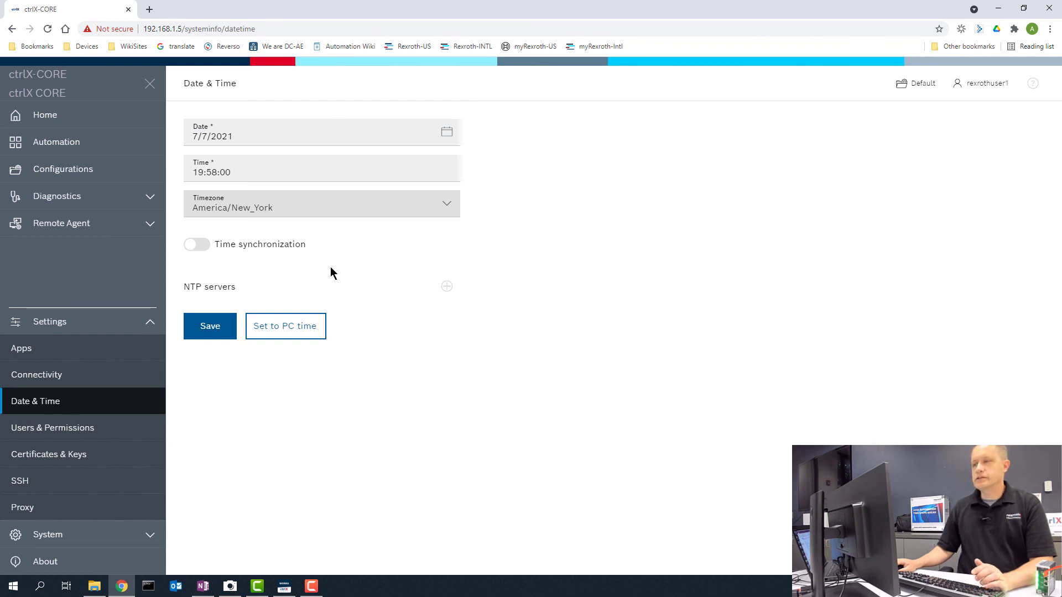
# Enable time synchronization, add time.google.com as the NTP server, and save
pyautogui.click(200, 251)
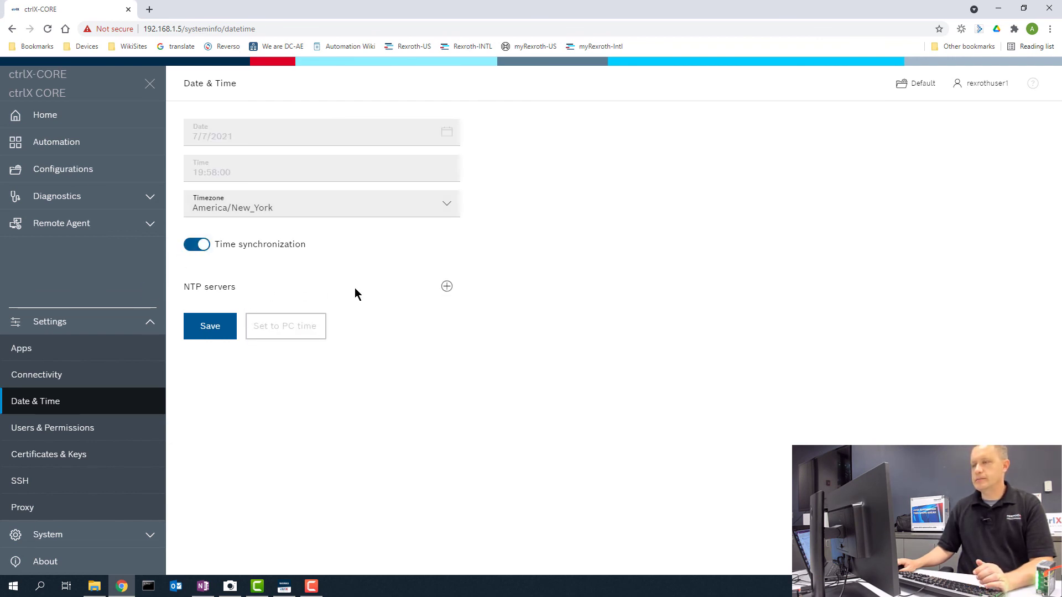
pyautogui.click(447, 287)
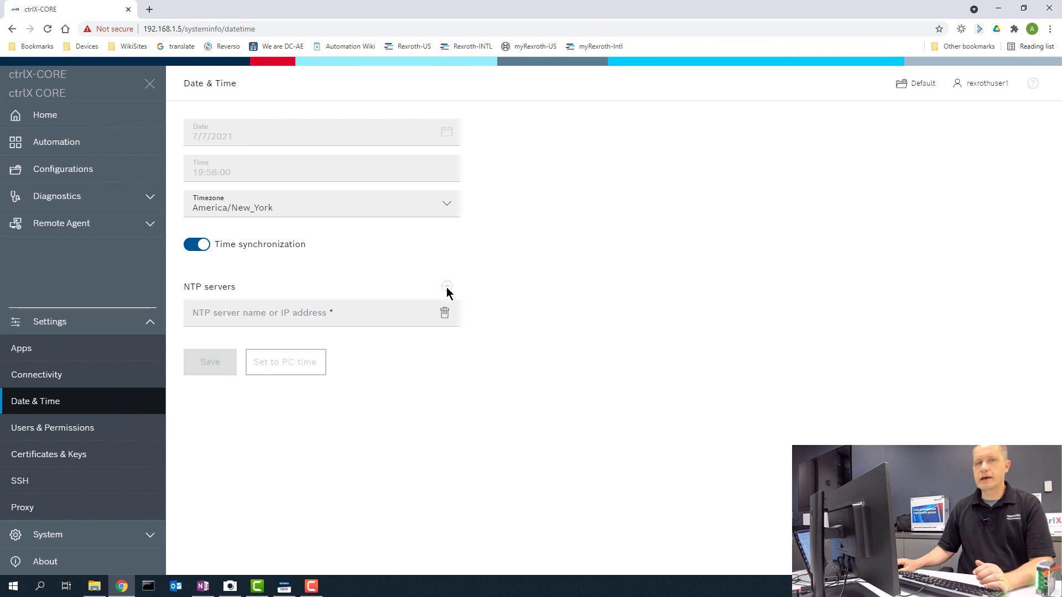
pyautogui.click(306, 314)
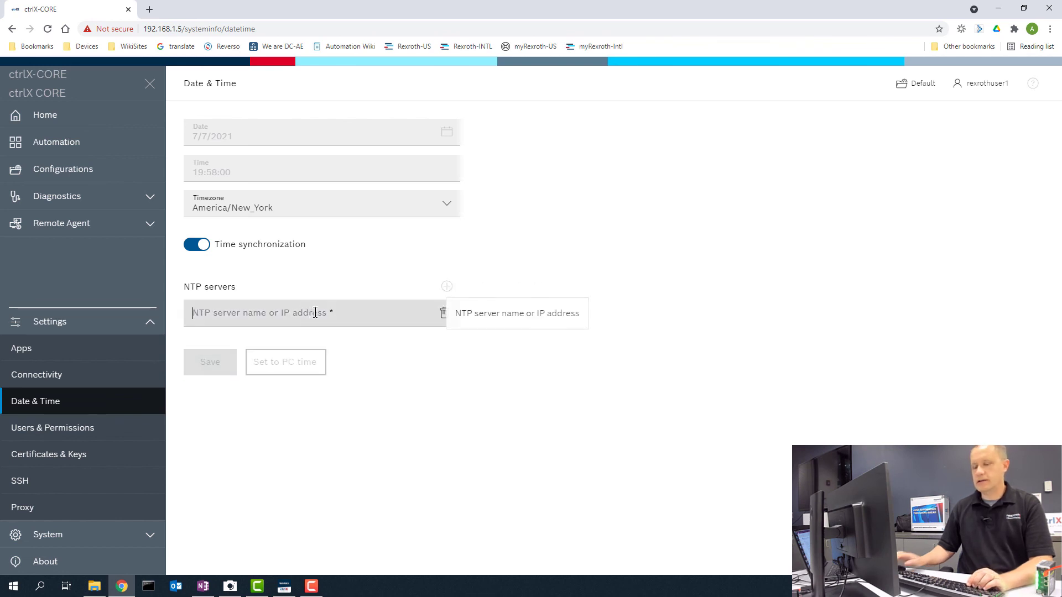
pyautogui.write('time.')
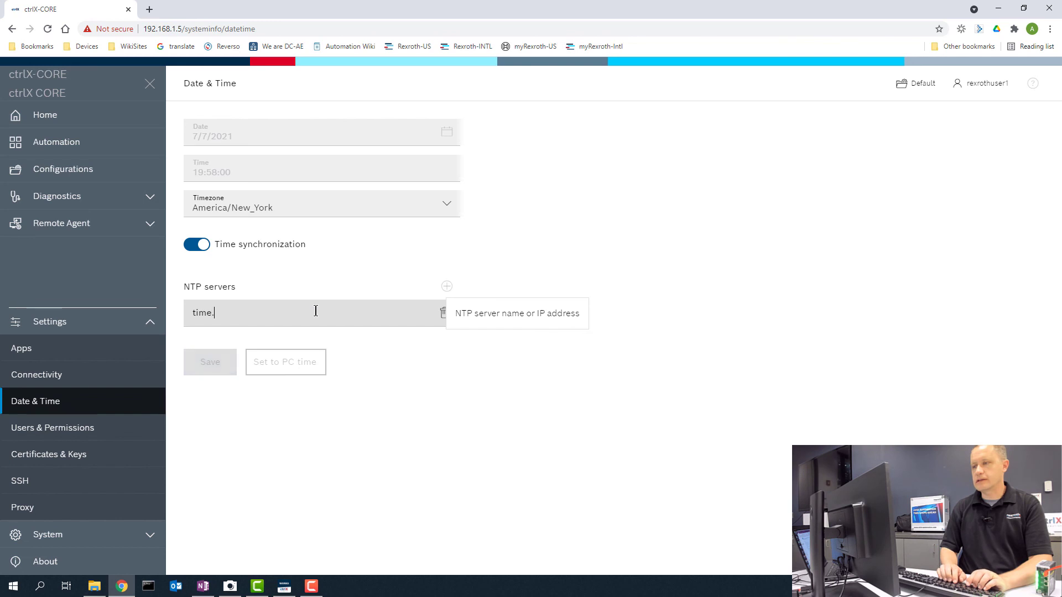
pyautogui.write('google.com')
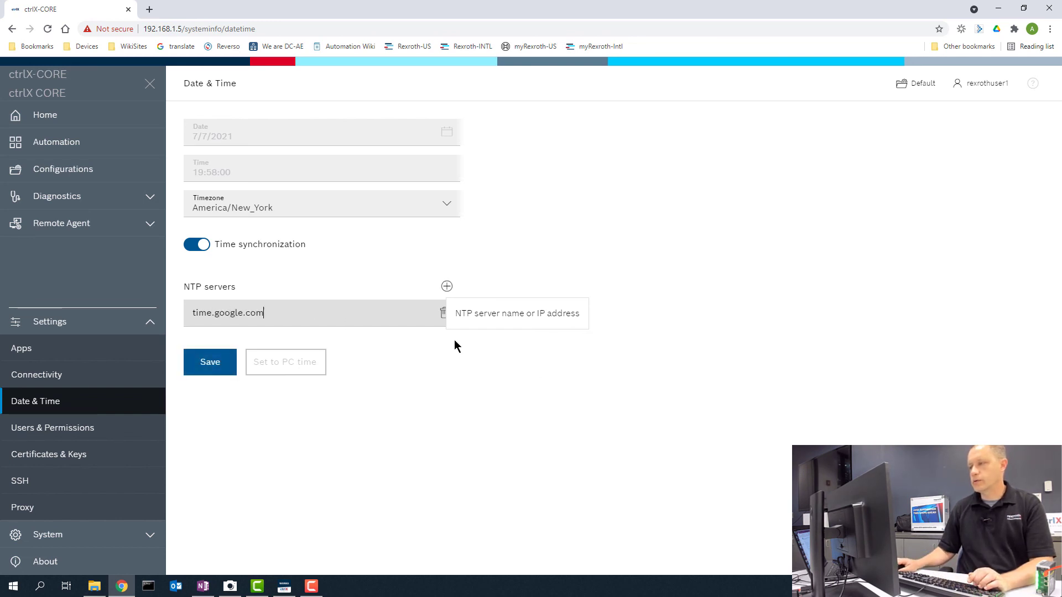
pyautogui.click(222, 365)
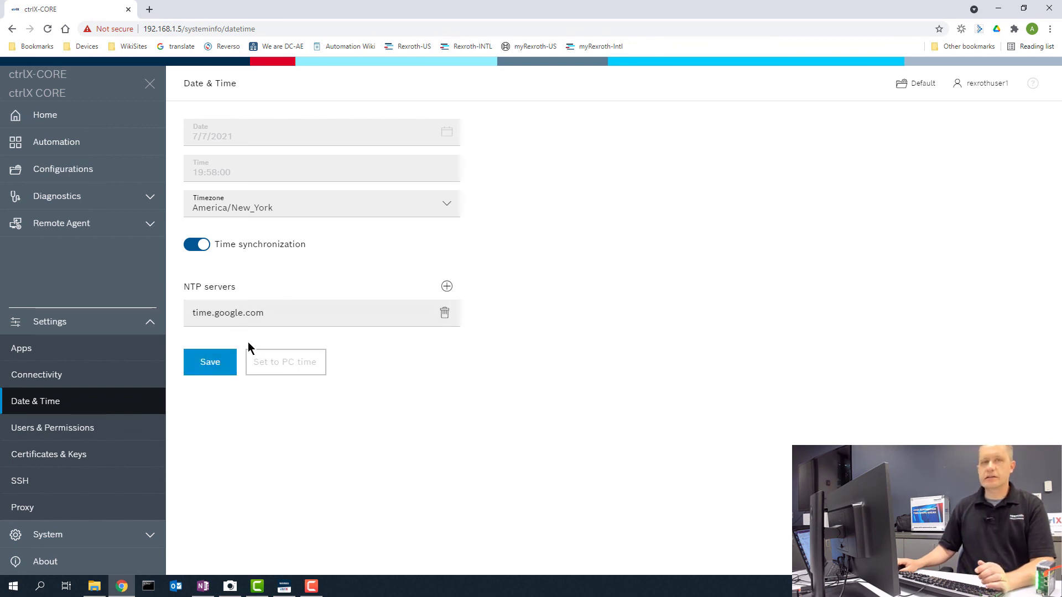
pyautogui.hotkey('alt', 'Tab')
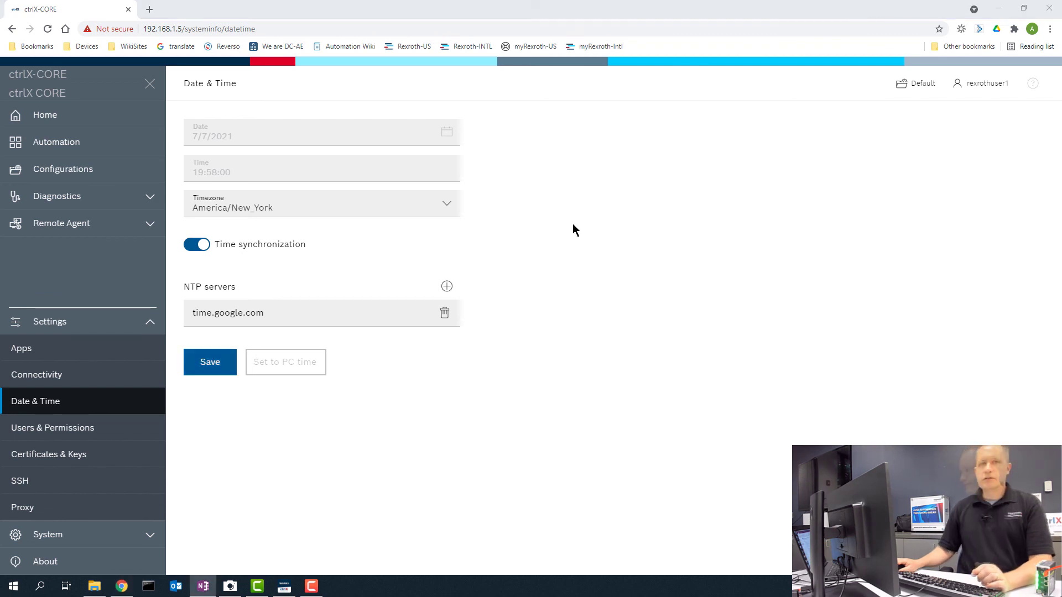